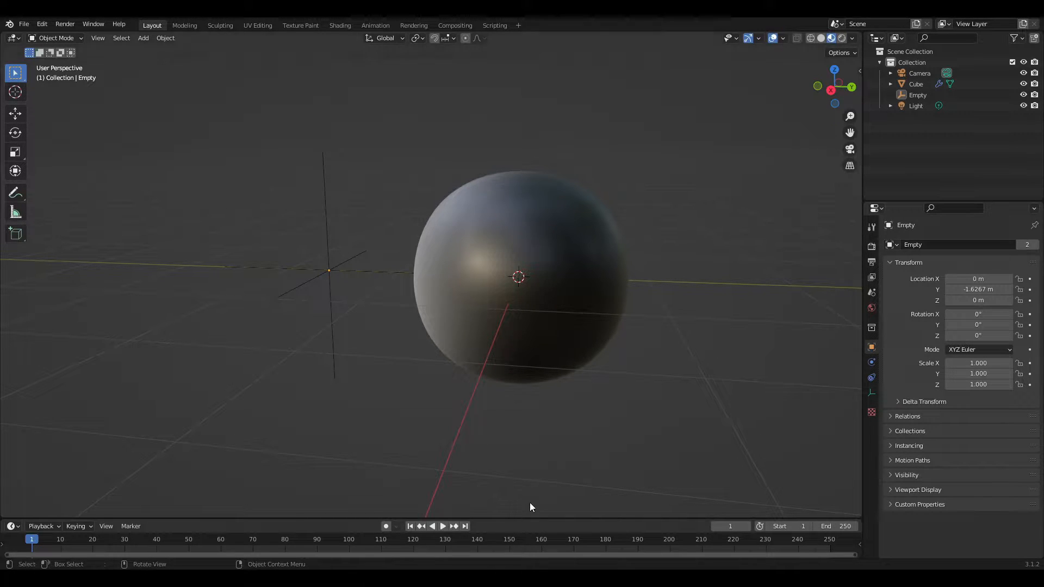
Try moving the Empty across the sphere to preview its effect on the gradient shading.
middle_drag(530, 500, 493, 420)
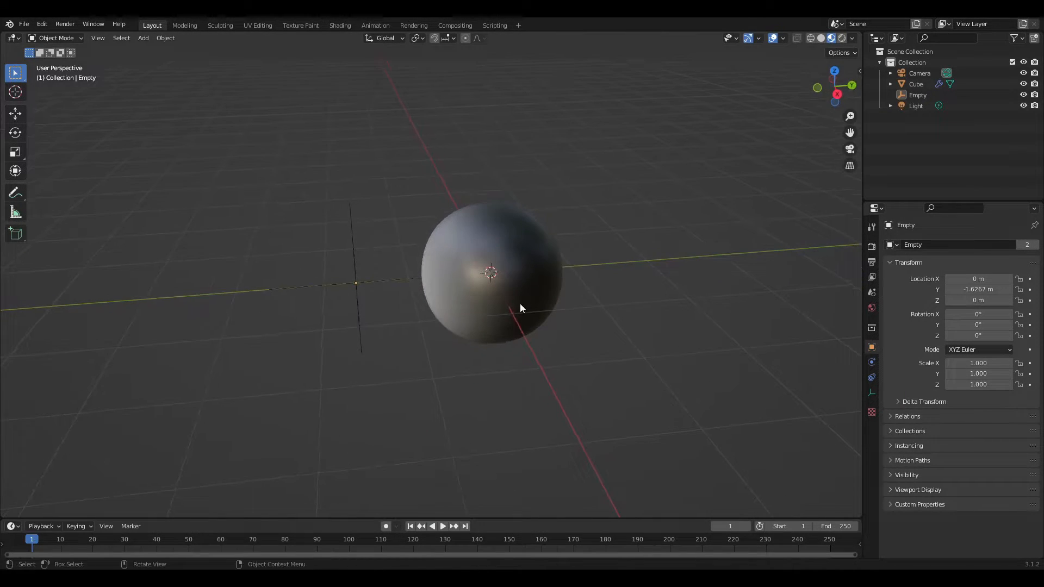
scroll(520, 308, up, 3)
click(294, 295)
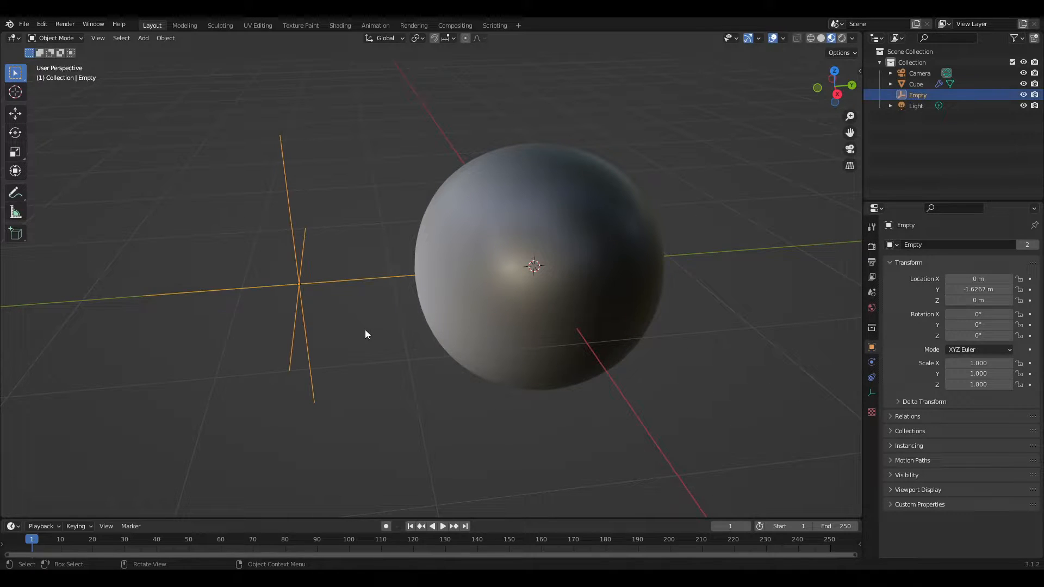
scroll(365, 332, down, 2)
middle_drag(341, 322, 367, 289)
mouse_move(489, 375)
middle_down()
mouse_move(455, 367)
mouse_move(389, 379)
mouse_move(508, 308)
mouse_move(343, 402)
mouse_move(426, 388)
middle_up()
scroll(395, 300, up, 2)
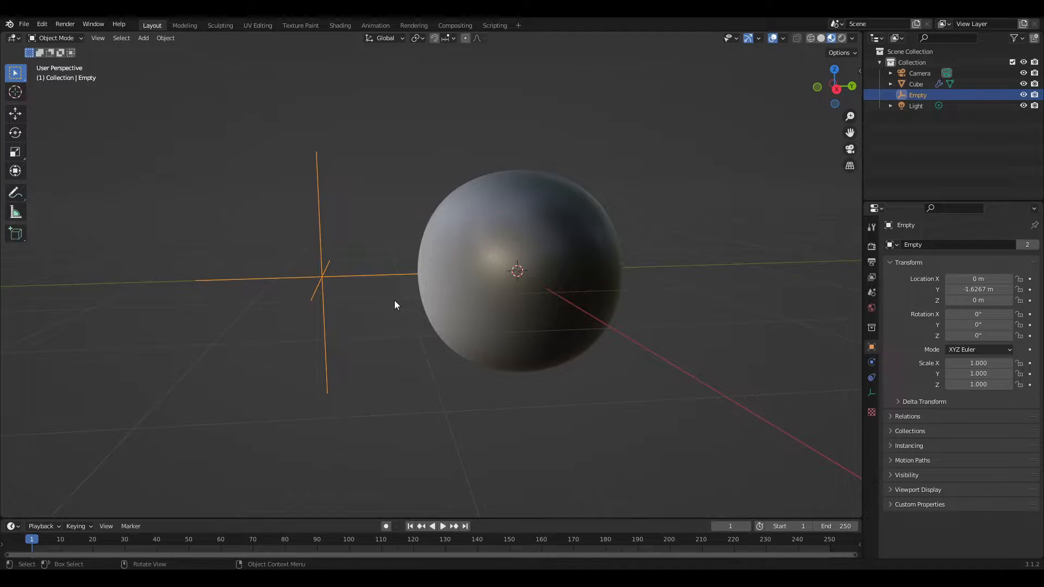
key(g)
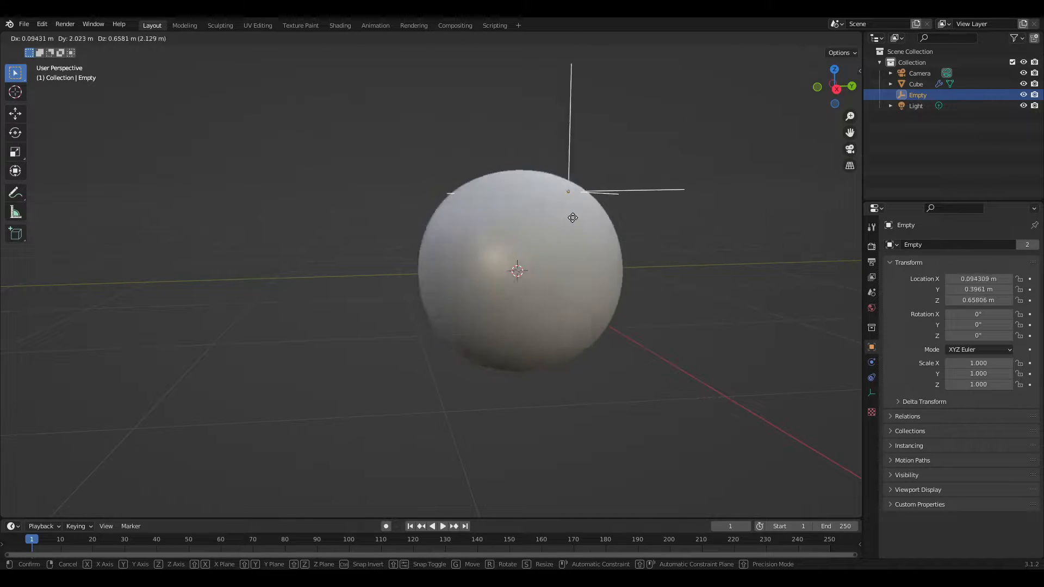
right_click(302, 299)
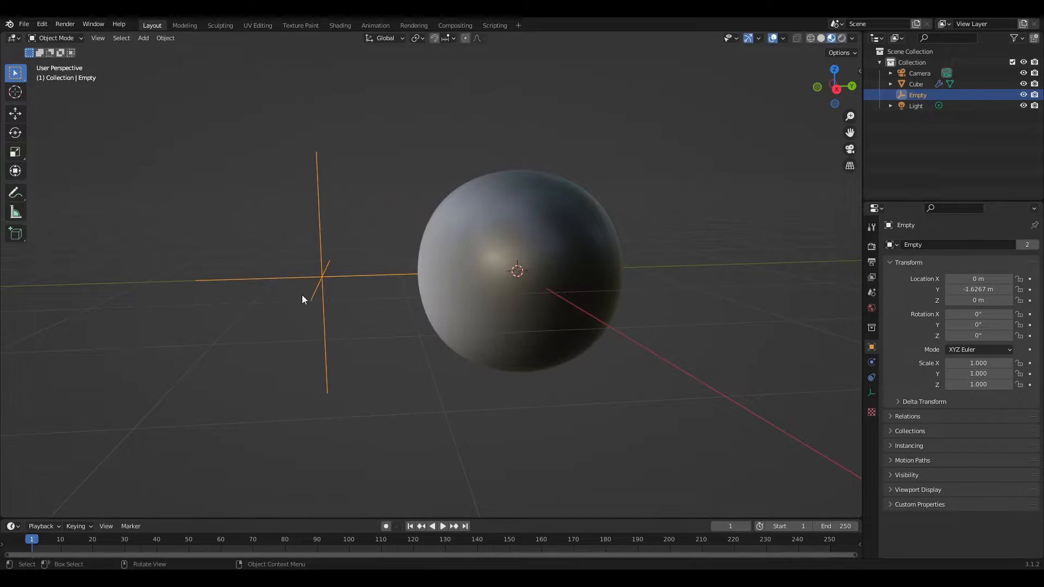
Switch to the Shading workspace and bring the sphere's Mapping, Gradient Texture and ColorRamp nodes into view.
click(337, 26)
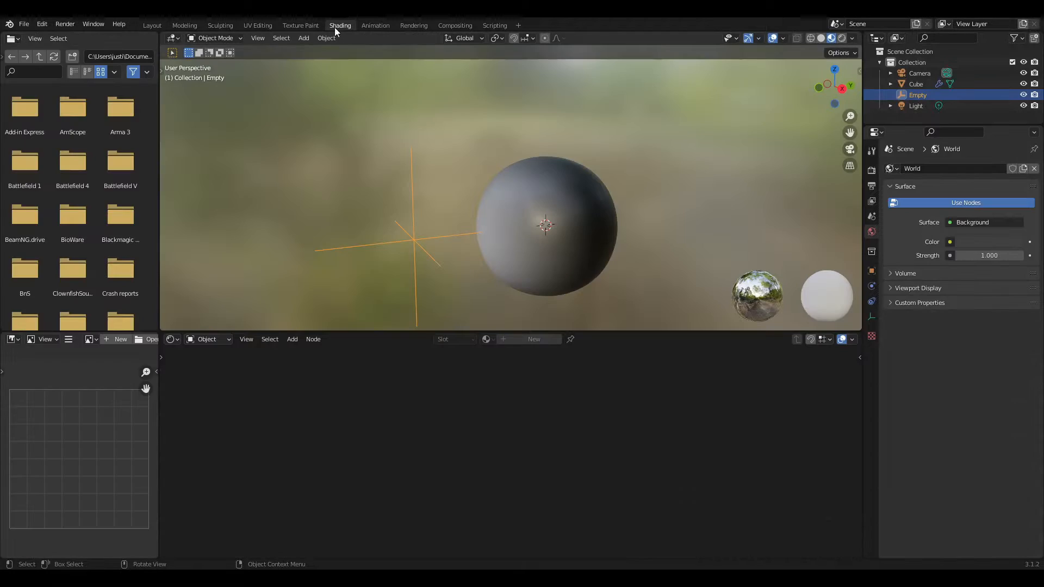
click(570, 266)
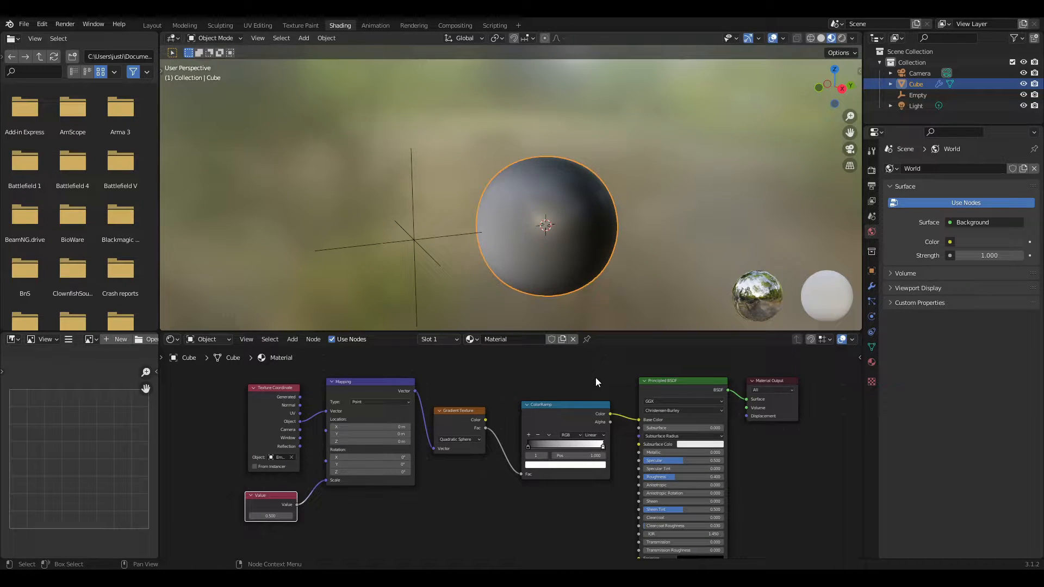
middle_drag(583, 375, 379, 349)
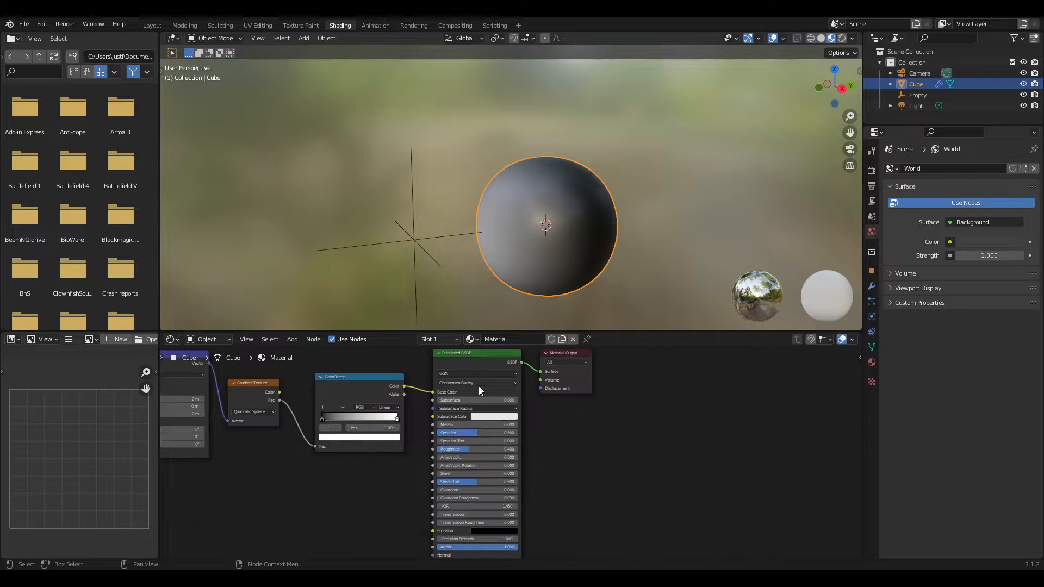
scroll(614, 401, up, 4)
middle_drag(614, 405, 660, 483)
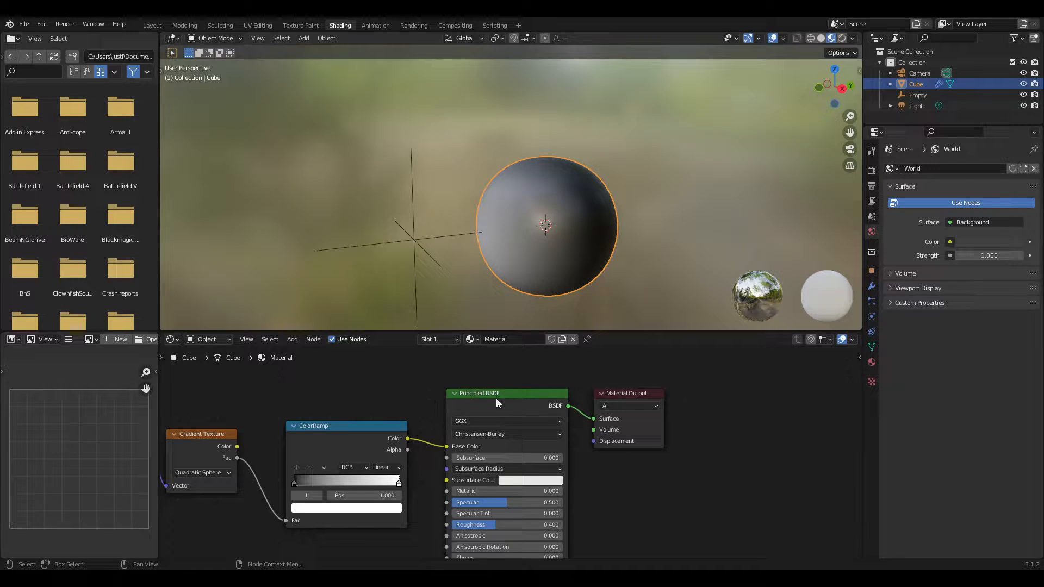
middle_drag(345, 392, 538, 373)
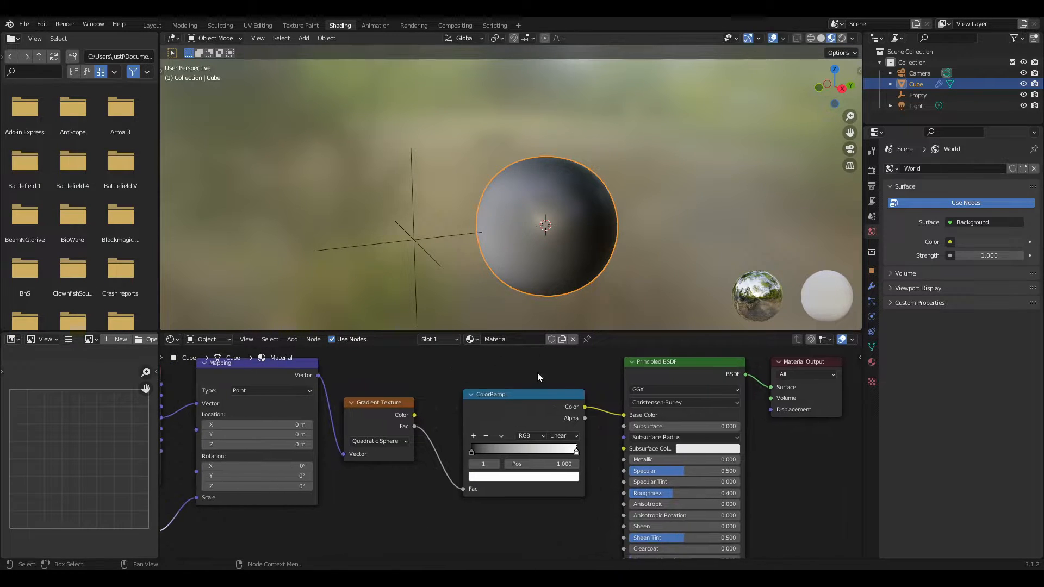
middle_drag(414, 398, 576, 400)
scroll(523, 371, up, 2)
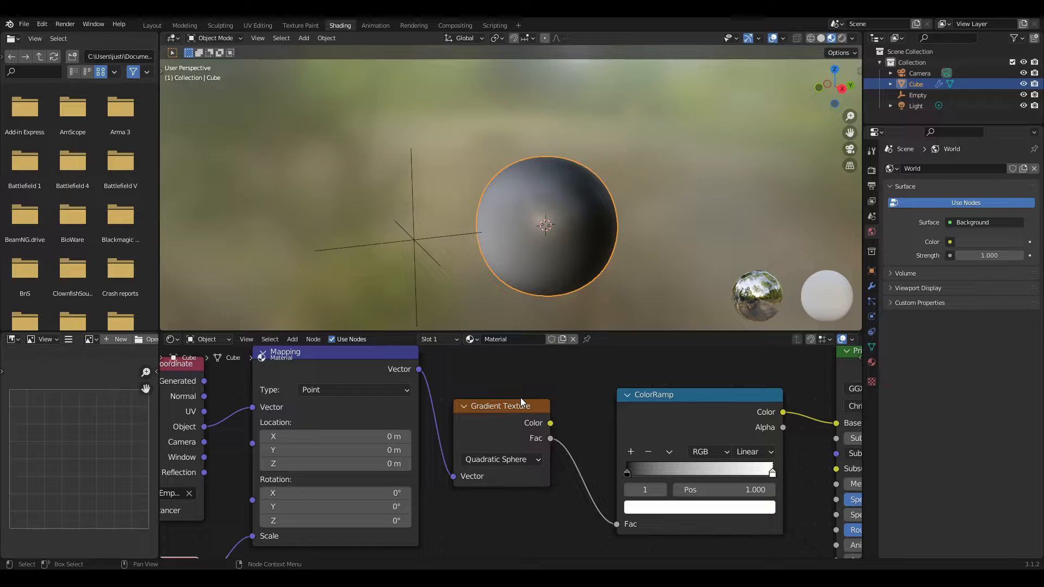
Disconnect the Mapping node from the Gradient Texture and try moving the Empty.
click(522, 463)
ctrl+right_drag(446, 389, 438, 500)
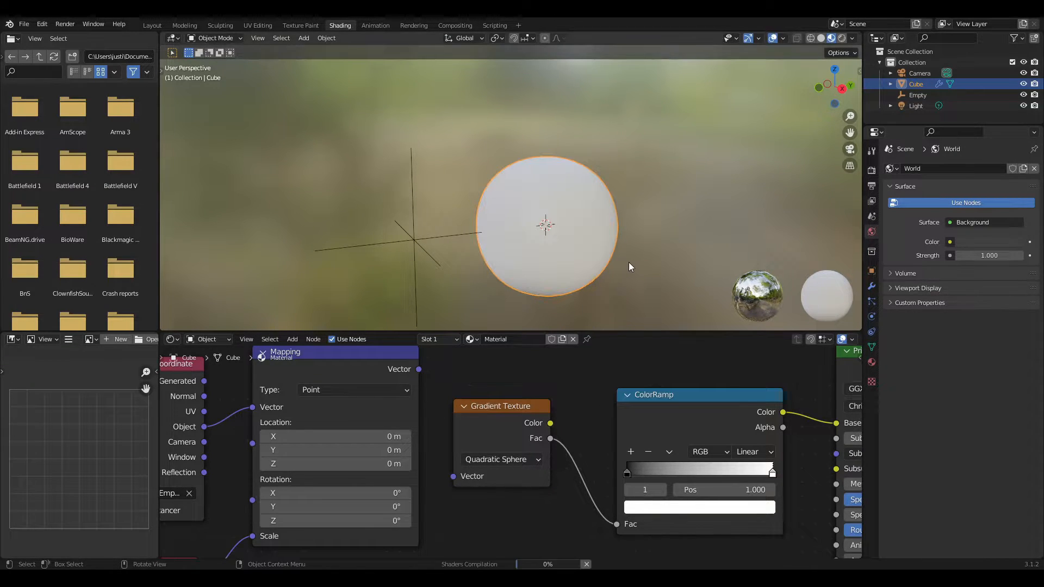
middle_drag(620, 263, 517, 210)
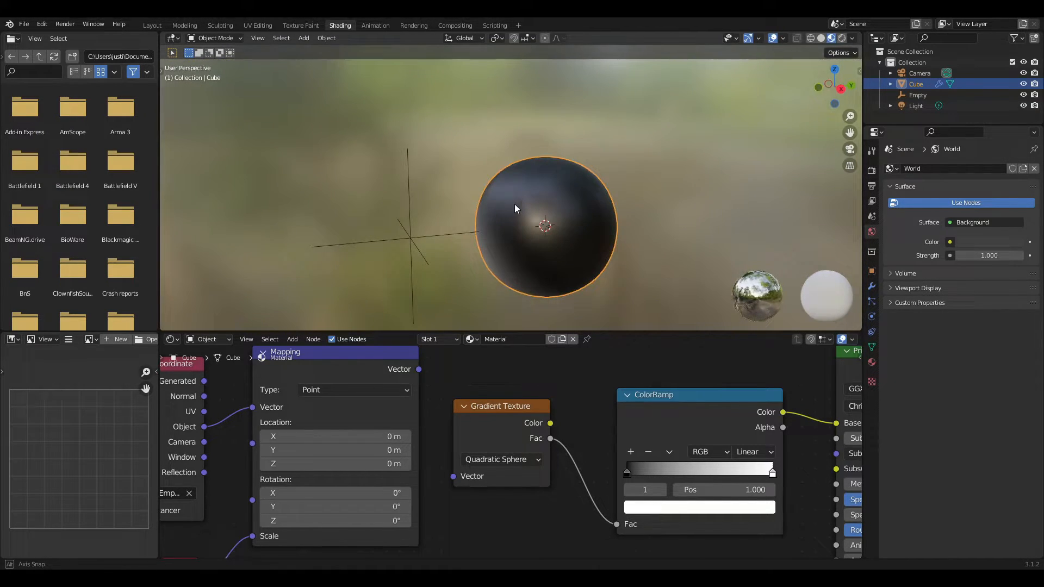
click(420, 236)
key(g)
click(414, 248)
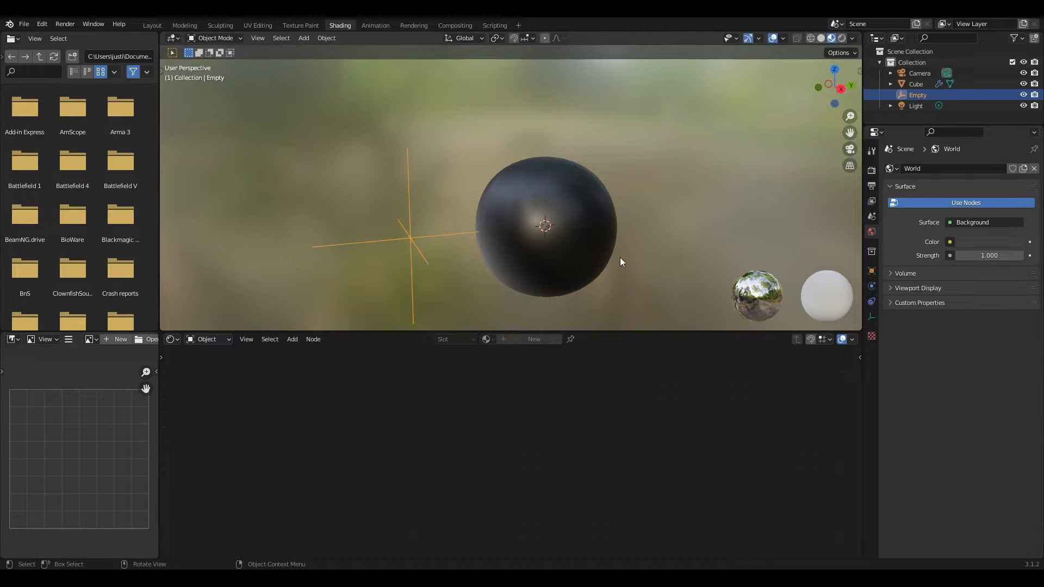
Reconnect the Mapping node's Vector output to the Gradient Texture's Vector input in the sphere's material.
click(565, 246)
drag(418, 369, 461, 483)
scroll(480, 483, down, 1)
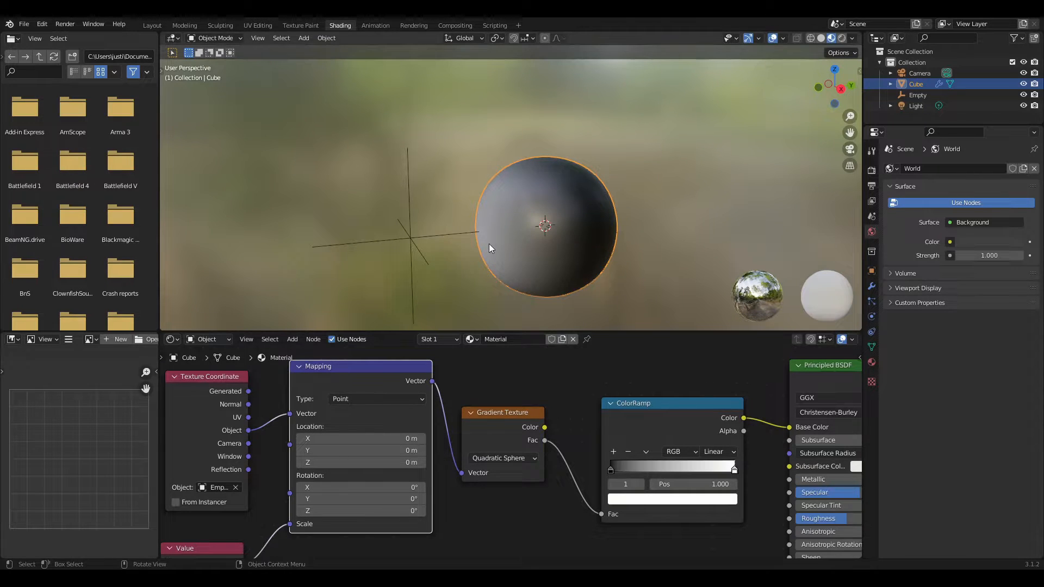
Cut the link from the Texture Coordinate's Object output to the Mapping node's Vector input and reconnect it.
click(419, 251)
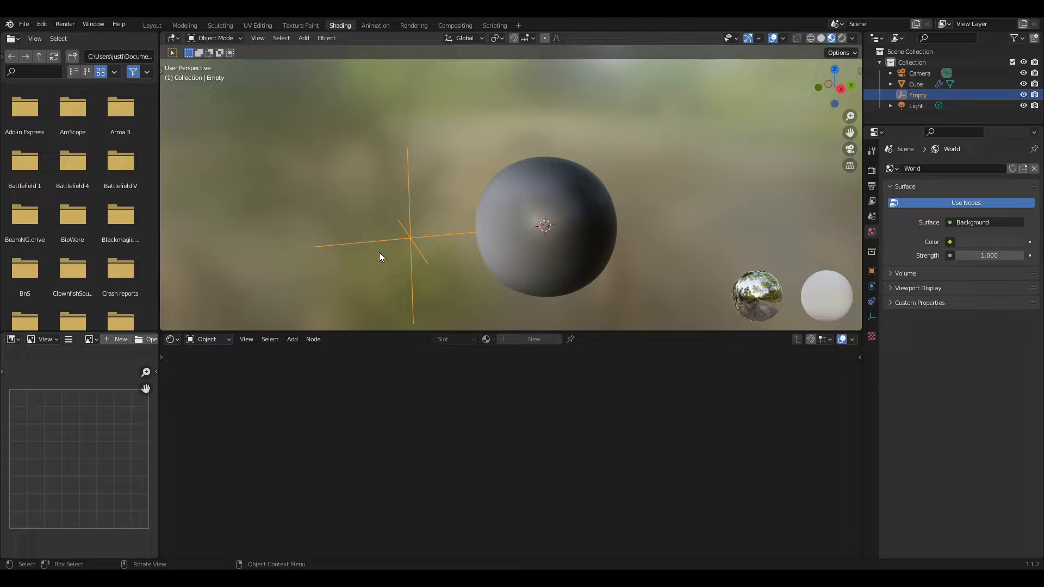
click(515, 281)
scroll(489, 401, down, 1)
middle_drag(488, 528, 549, 535)
scroll(561, 364, up, 1)
middle_drag(561, 364, 621, 364)
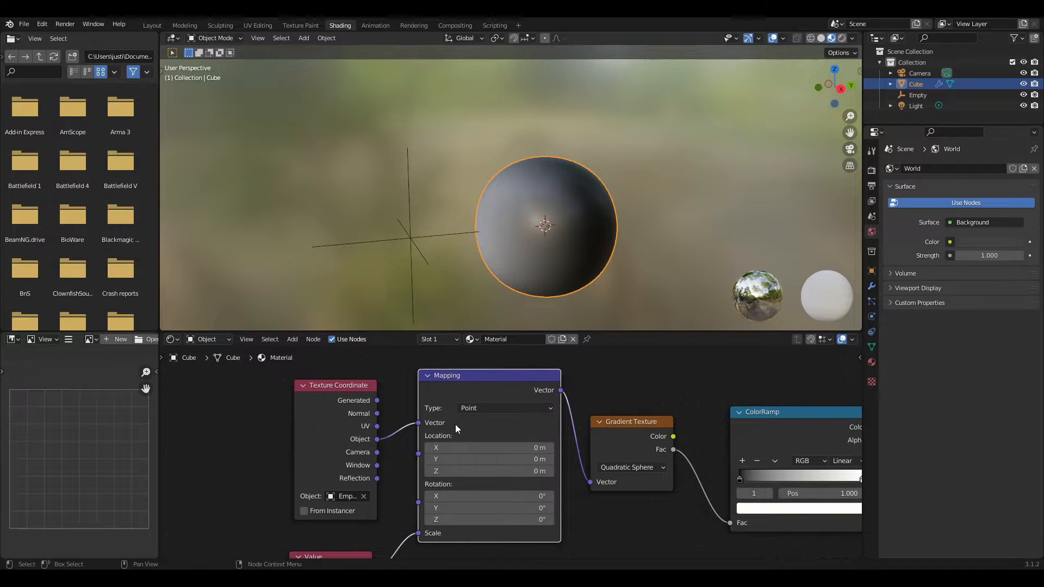
ctrl+right_drag(399, 429, 401, 435)
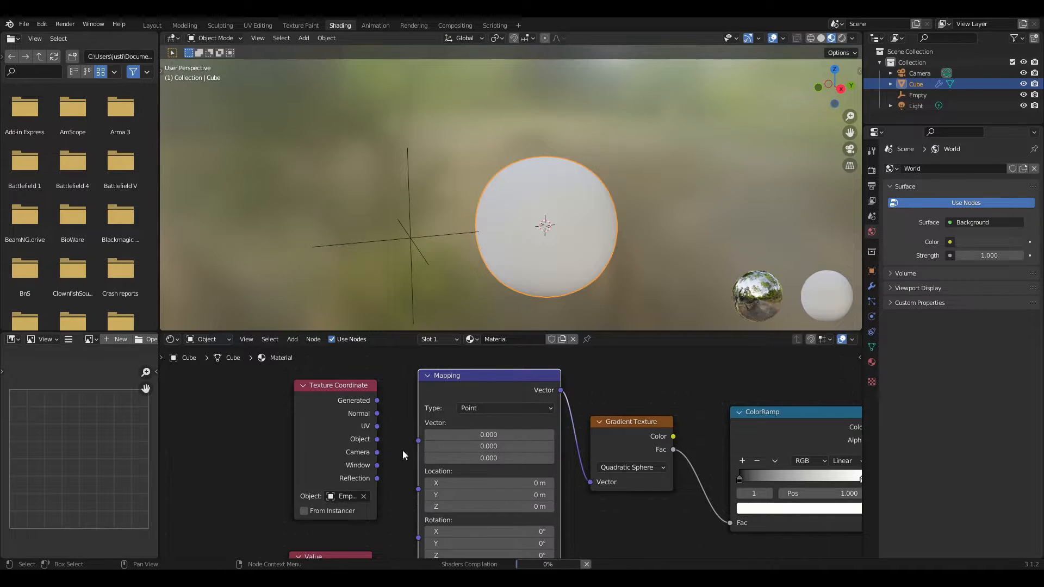
drag(378, 443, 418, 440)
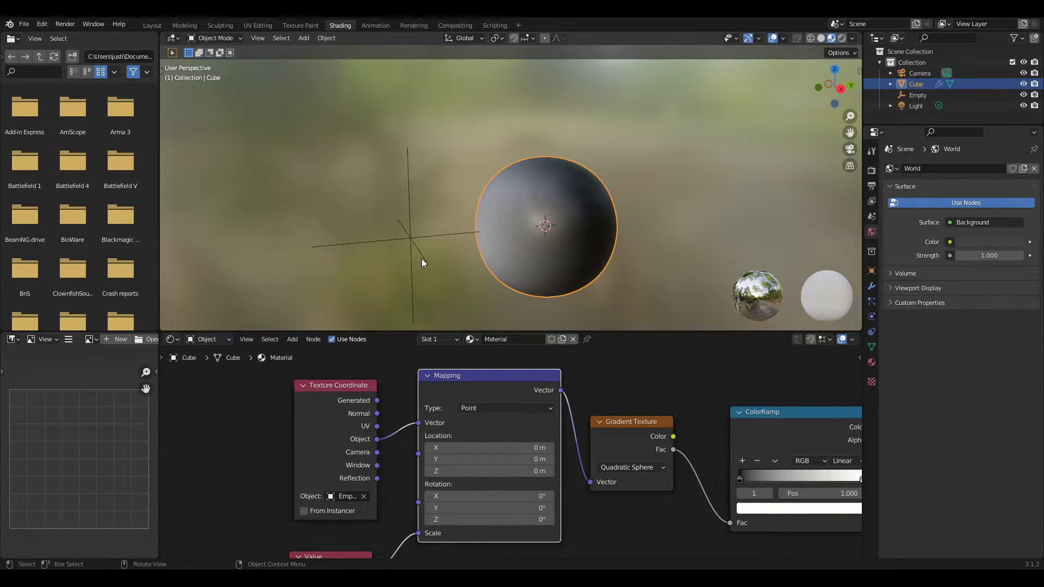
Disconnect the Value node from the Mapping node's Scale input.
scroll(389, 510, down, 1)
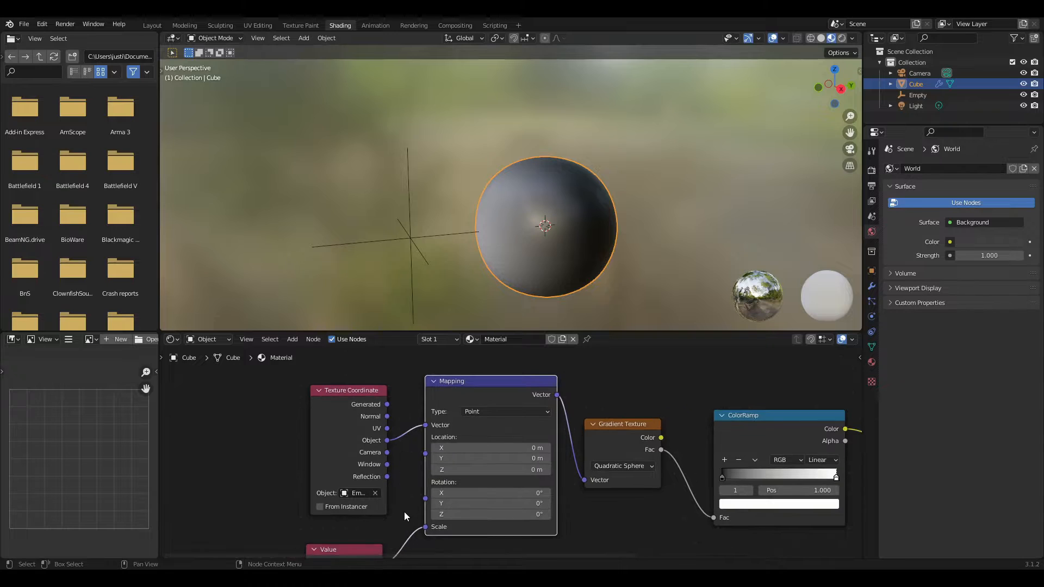
middle_drag(404, 511, 404, 421)
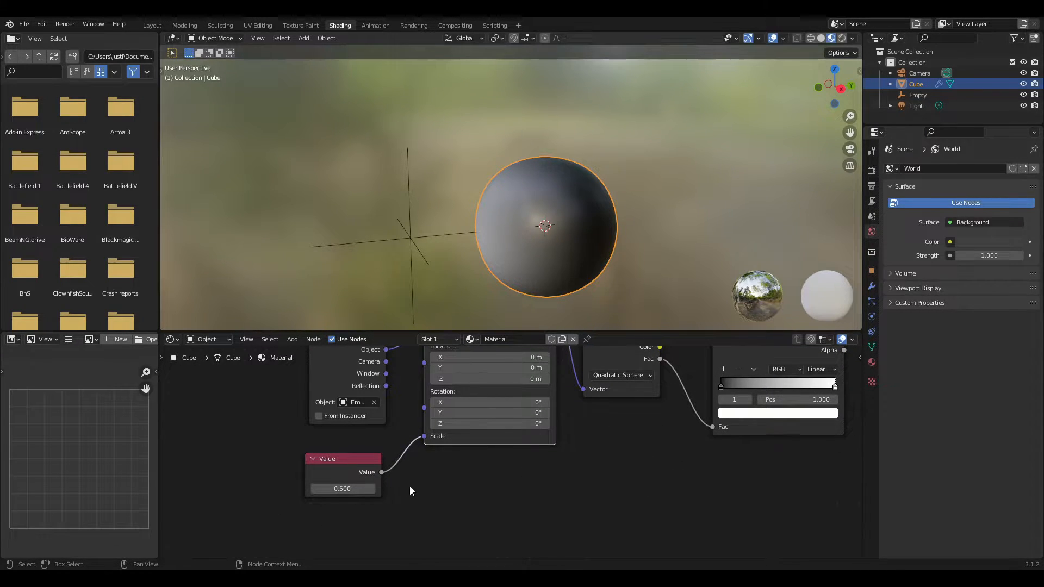
ctrl+right_drag(393, 455, 430, 514)
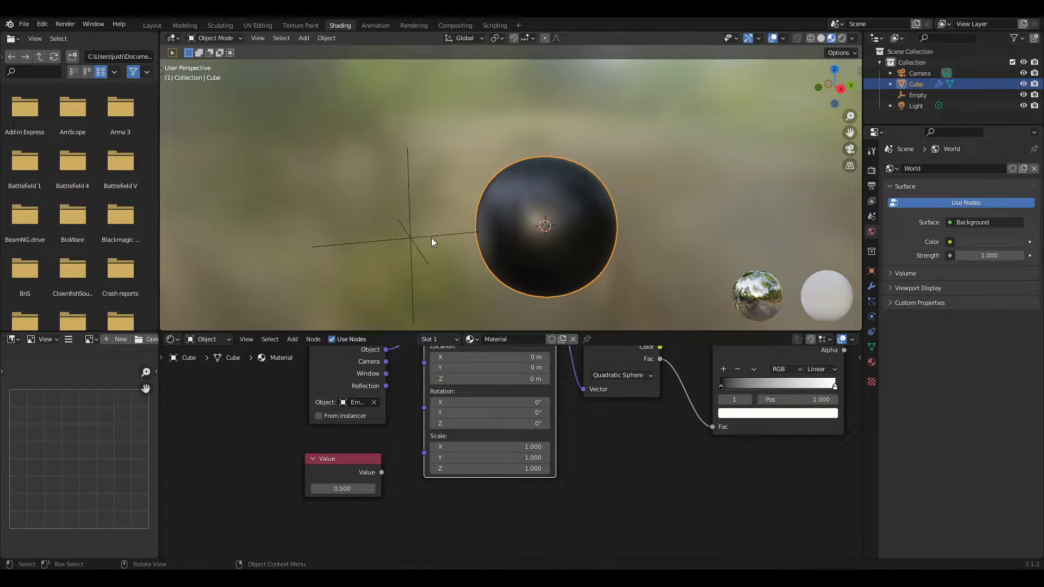
Try moving the Empty onto the sphere to preview the gradient with the Mapping scale unlinked.
scroll(446, 242, up, 2)
middle_drag(484, 246, 439, 280)
scroll(539, 256, down, 2)
click(431, 271)
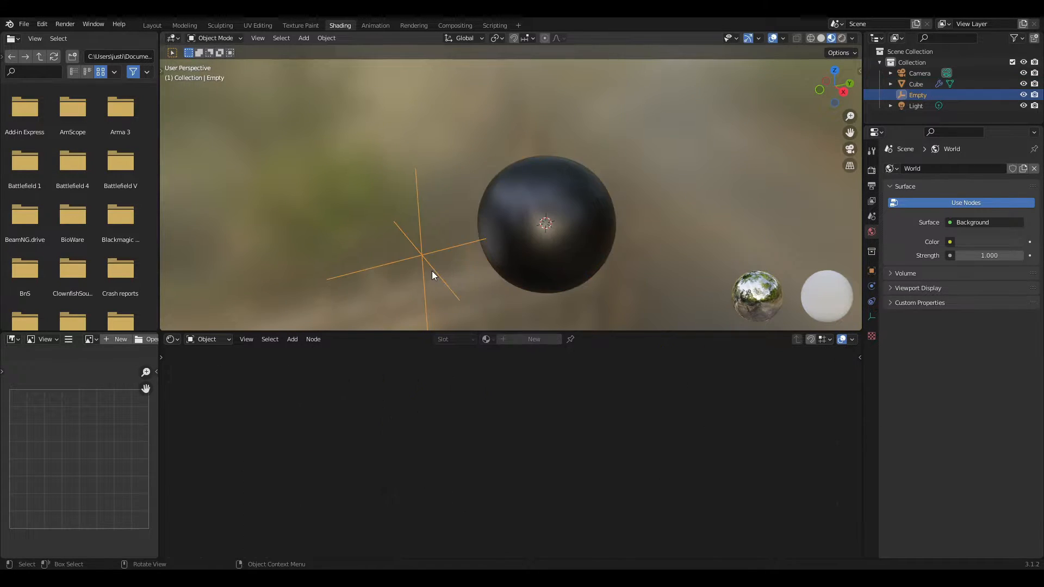
key(g)
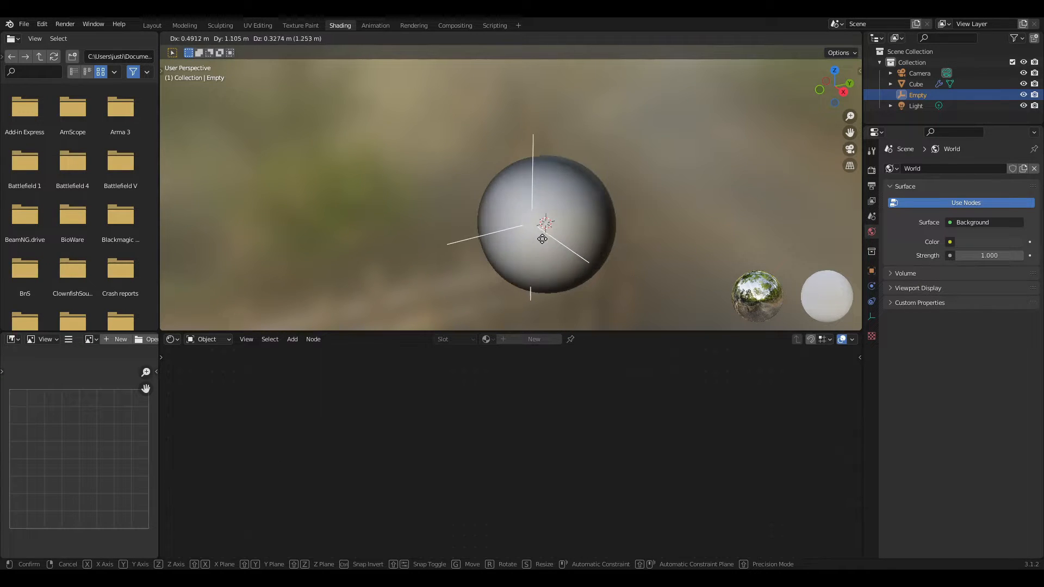
right_click(535, 257)
Reconnect the Value node to the Mapping node's Scale input, cutting and relinking it once more to compare the shading.
click(535, 258)
drag(381, 472, 424, 453)
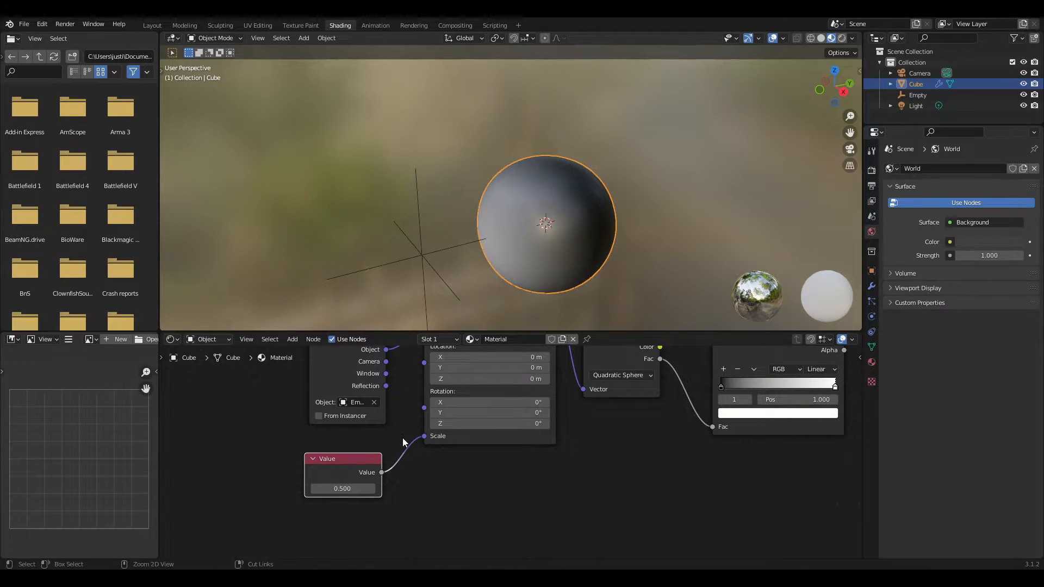
ctrl+right_drag(402, 435, 429, 455)
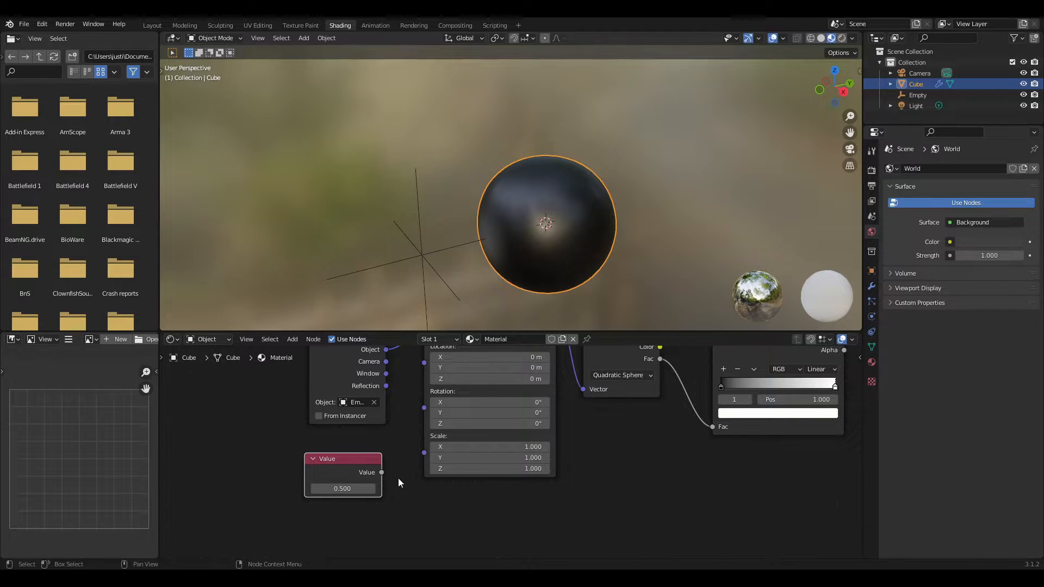
mouse_move(402, 428)
middle_down()
mouse_move(394, 501)
mouse_move(396, 433)
middle_up()
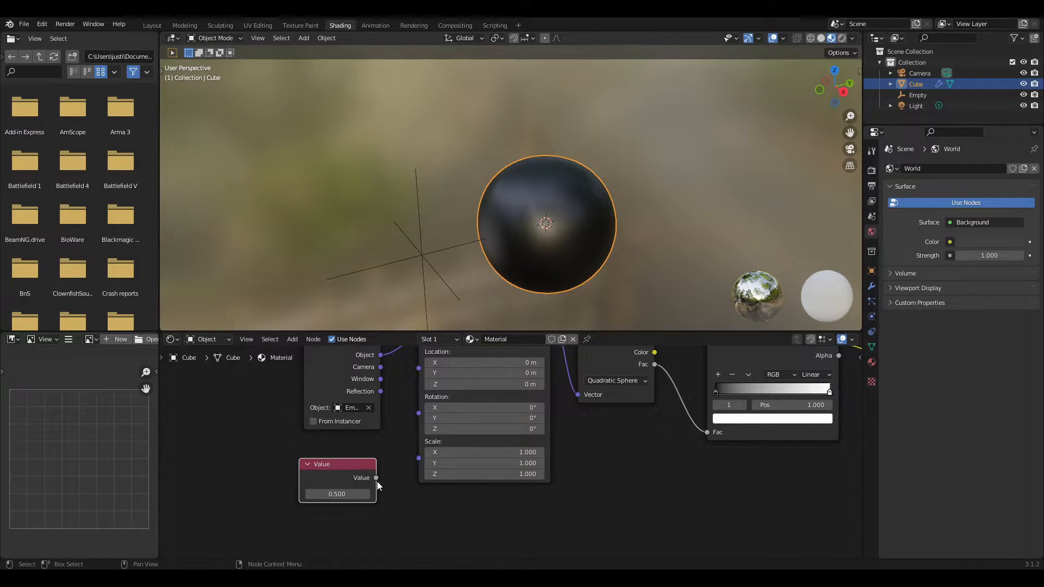
drag(376, 478, 418, 458)
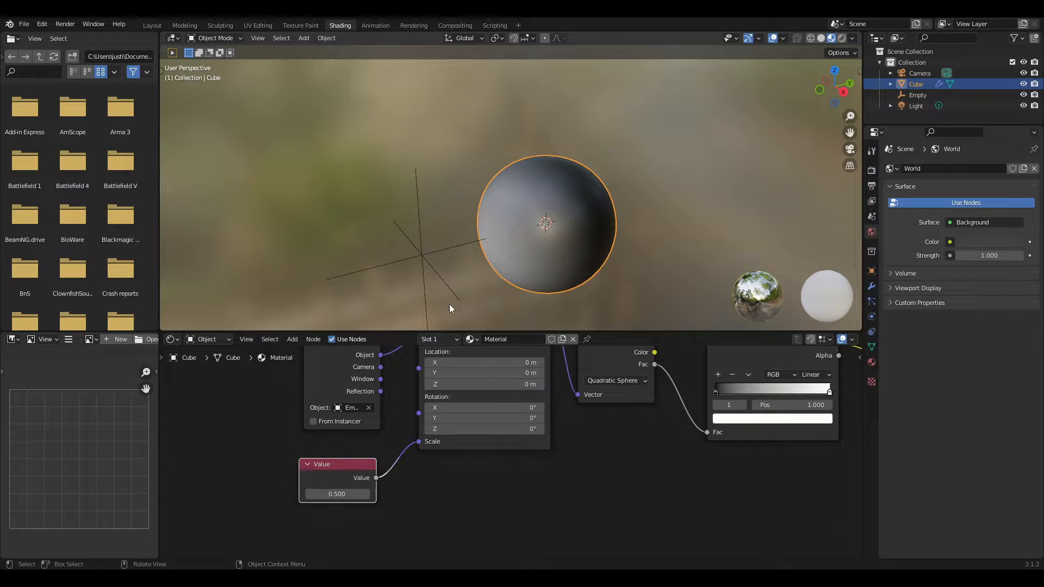
Try 1, 2 and 0.25 in the Value node that drives the Mapping scale.
click(337, 493)
text(1)
key(Return)
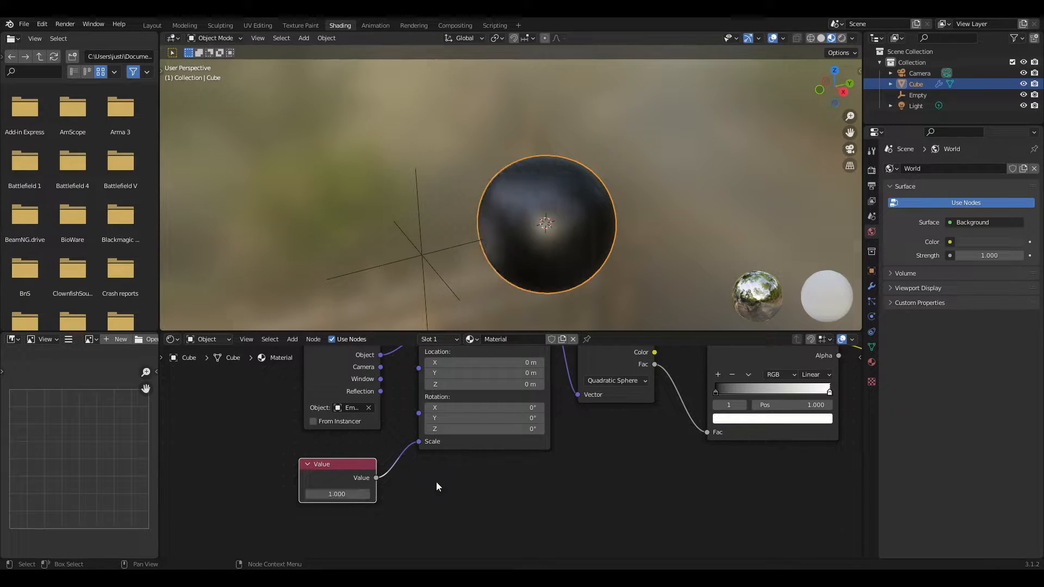
click(332, 493)
text(2)
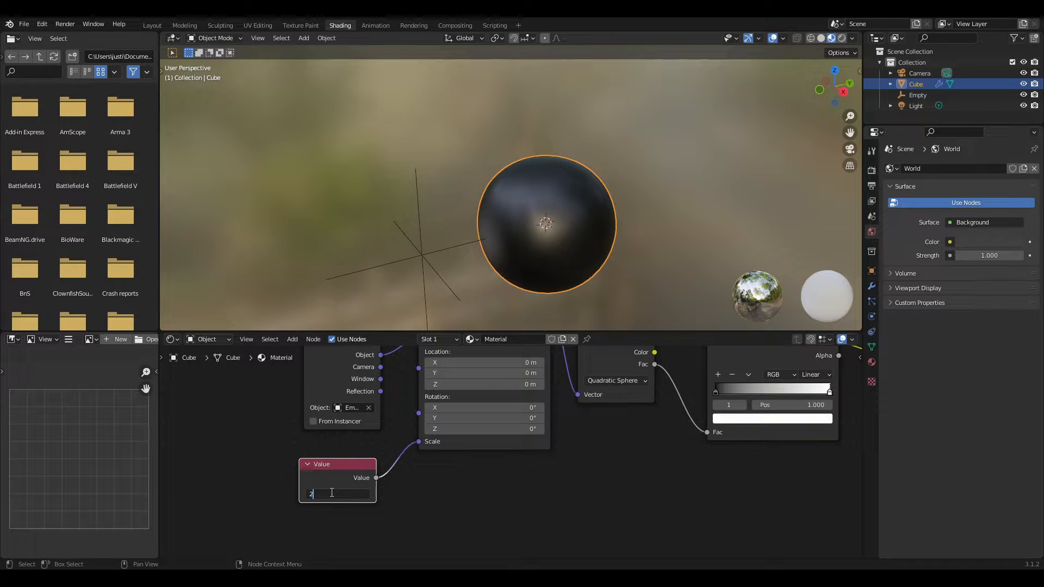
key(Return)
click(331, 493)
text(0.25)
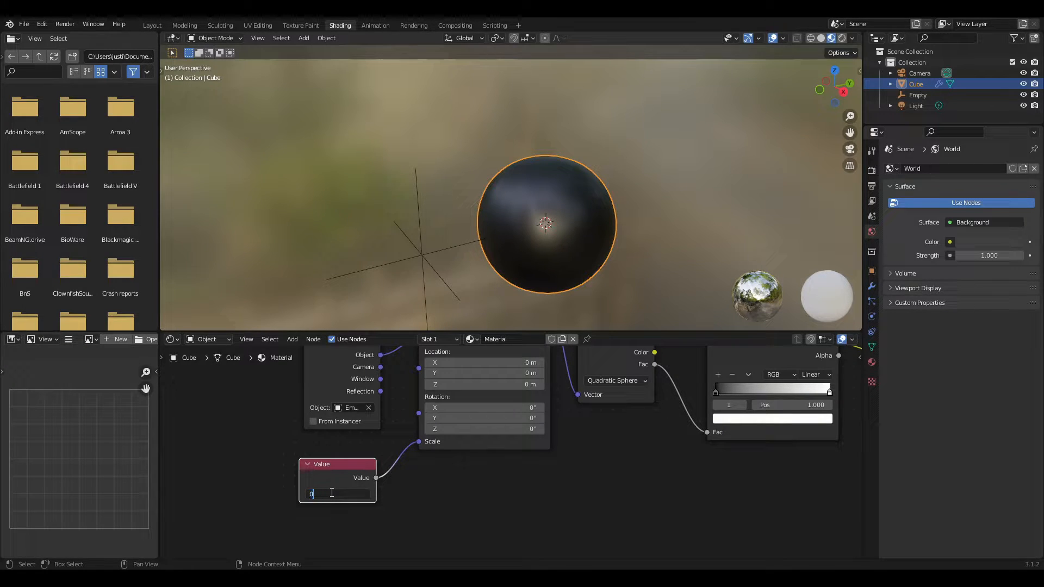
key(Return)
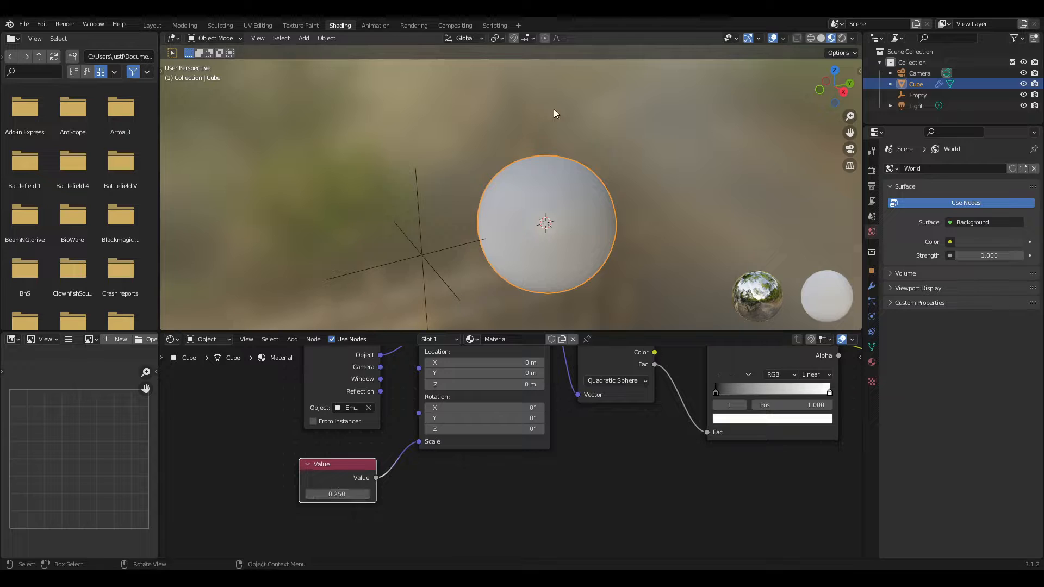
scroll(554, 109, down, 1)
middle_drag(575, 209, 491, 202)
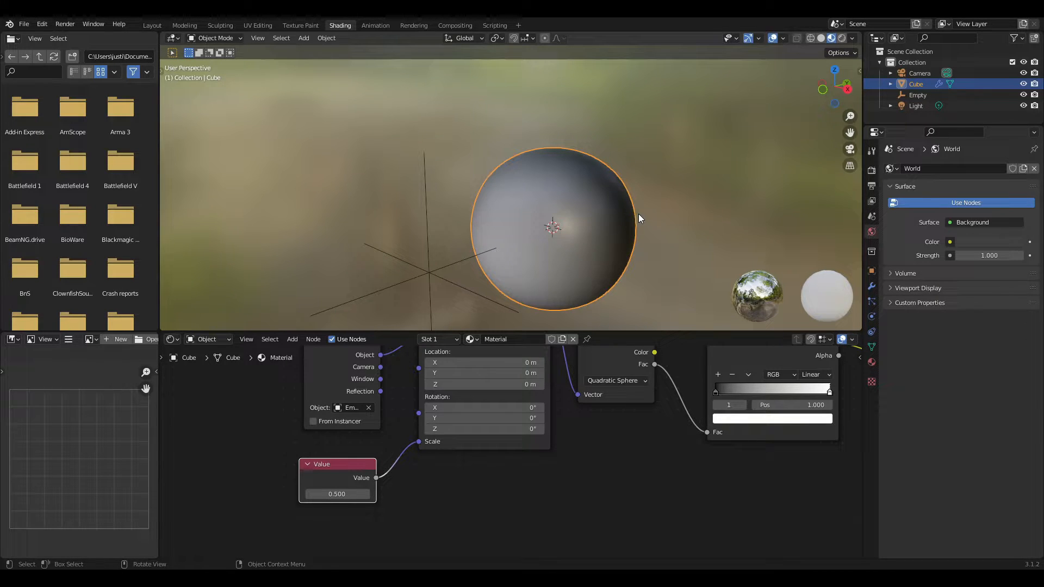
scroll(638, 215, down, 1)
middle_drag(637, 455, 544, 477)
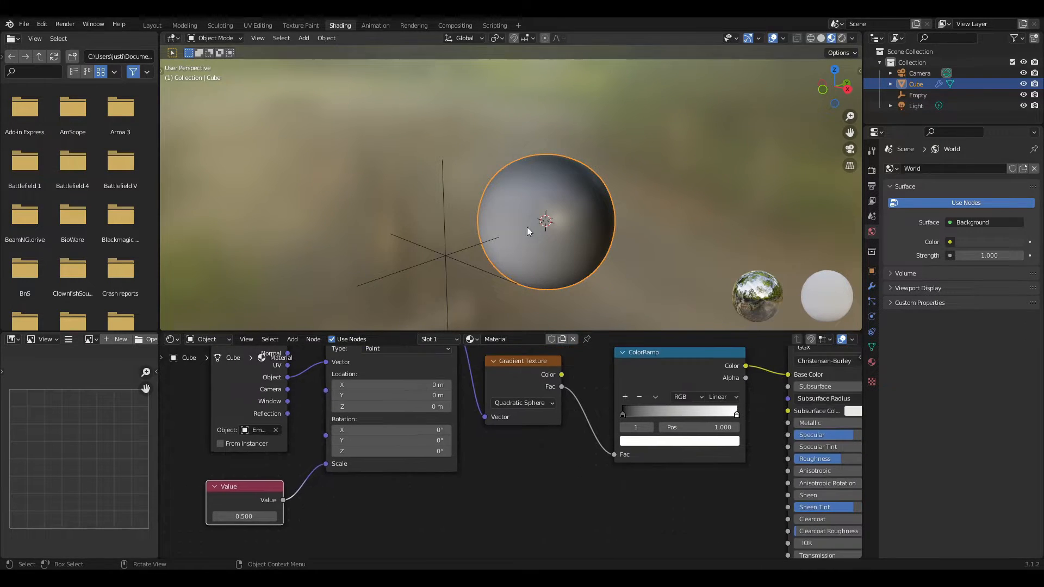
middle_drag(527, 227, 494, 233)
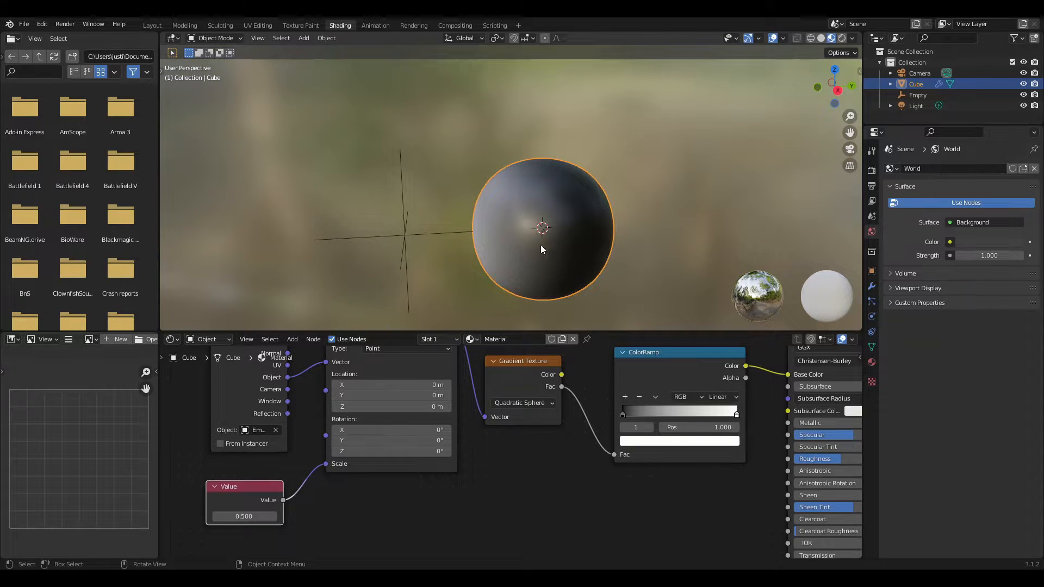
Bring the ColorRamp's black and white stops close together, with white at 0.518, and preview the sharper edge by moving the Empty onto the sphere.
drag(622, 416, 690, 420)
click(627, 420)
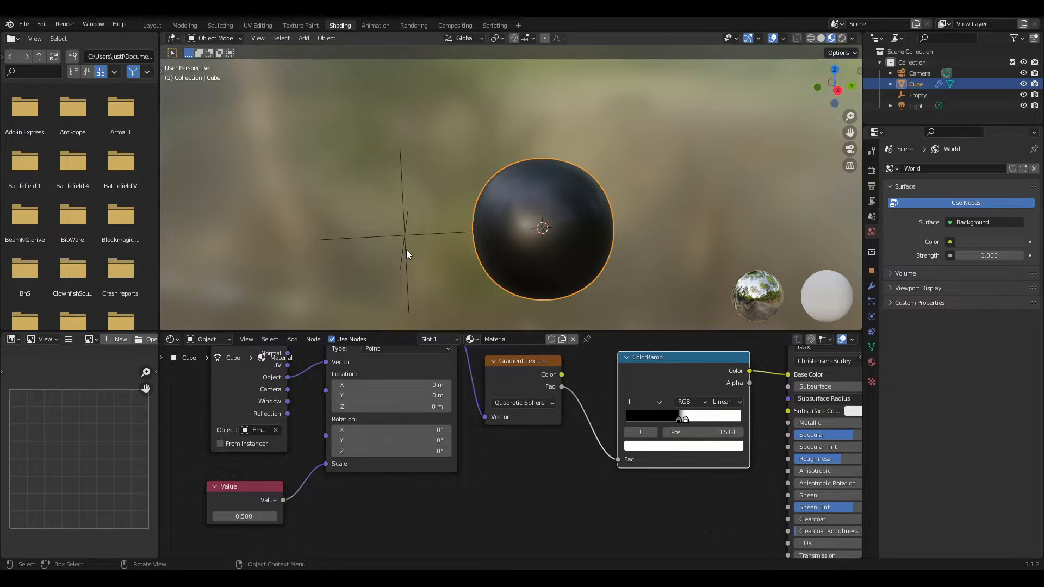
click(406, 250)
key(g)
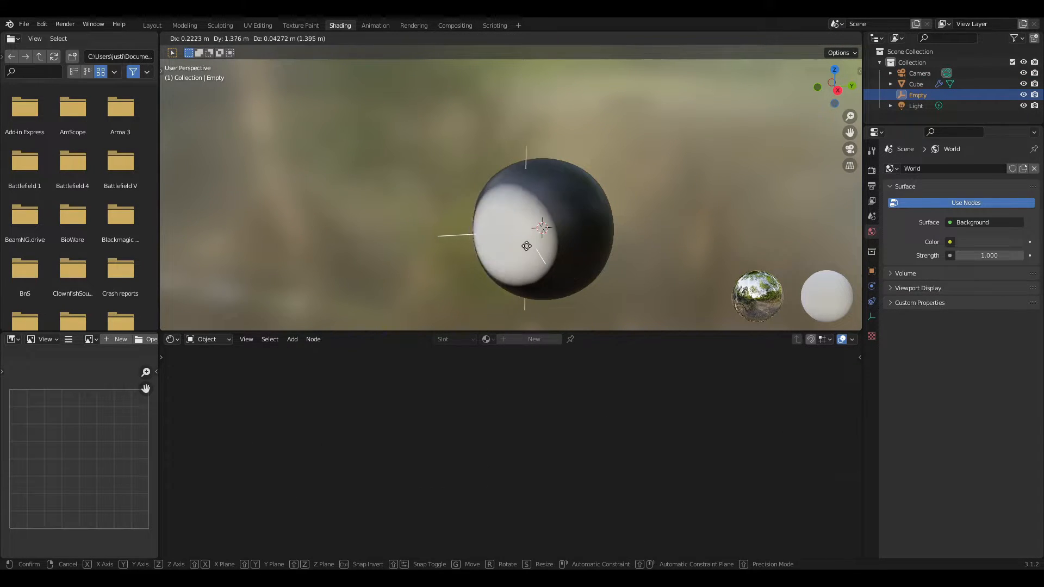
right_click(558, 264)
click(558, 264)
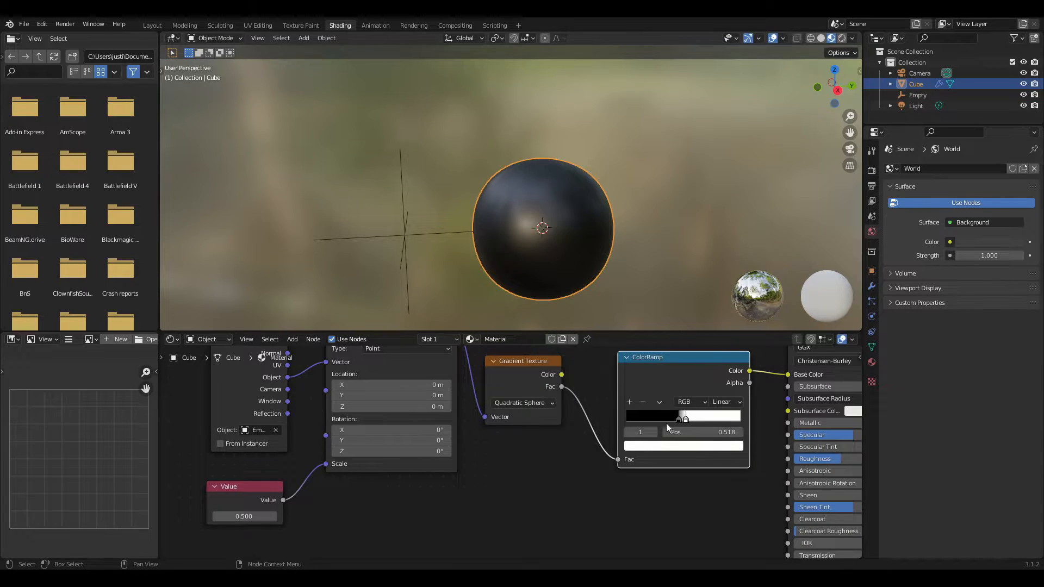
Return the ColorRamp's black stop to 0, add a blue stop between black and white, and start moving the Empty to preview it.
drag(678, 420, 620, 422)
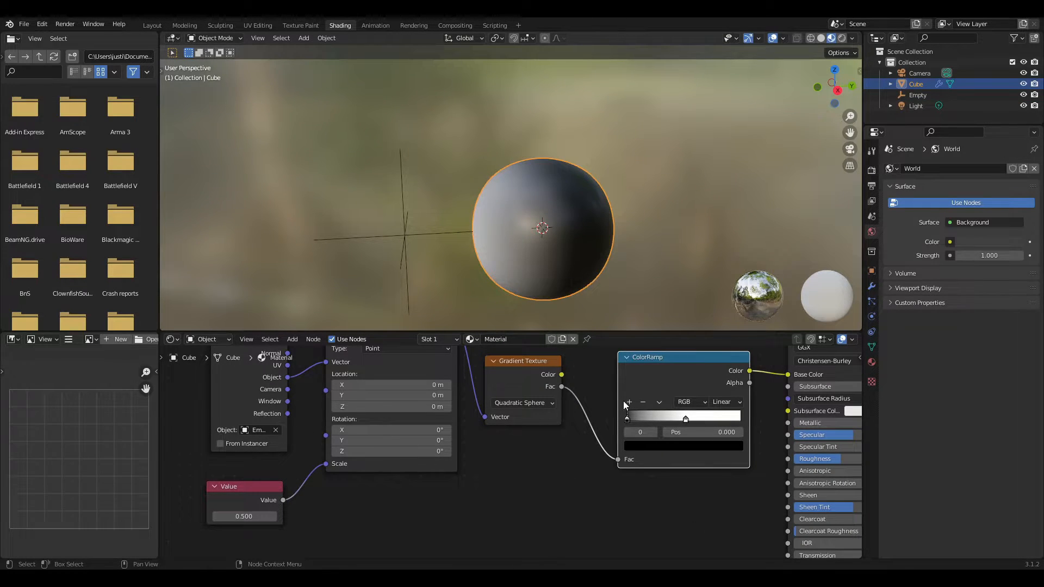
click(628, 402)
click(663, 449)
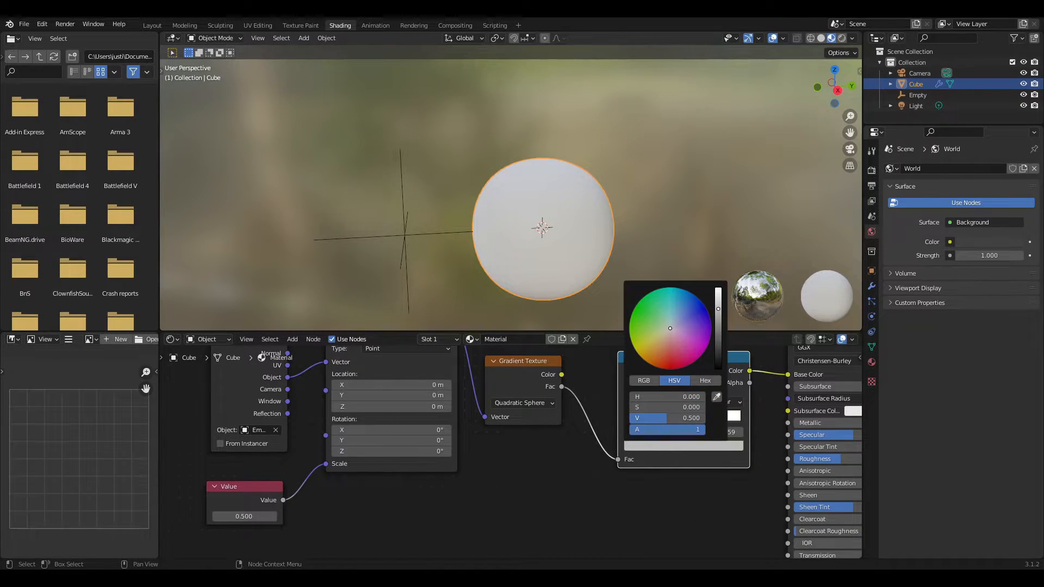
click(699, 321)
click(401, 237)
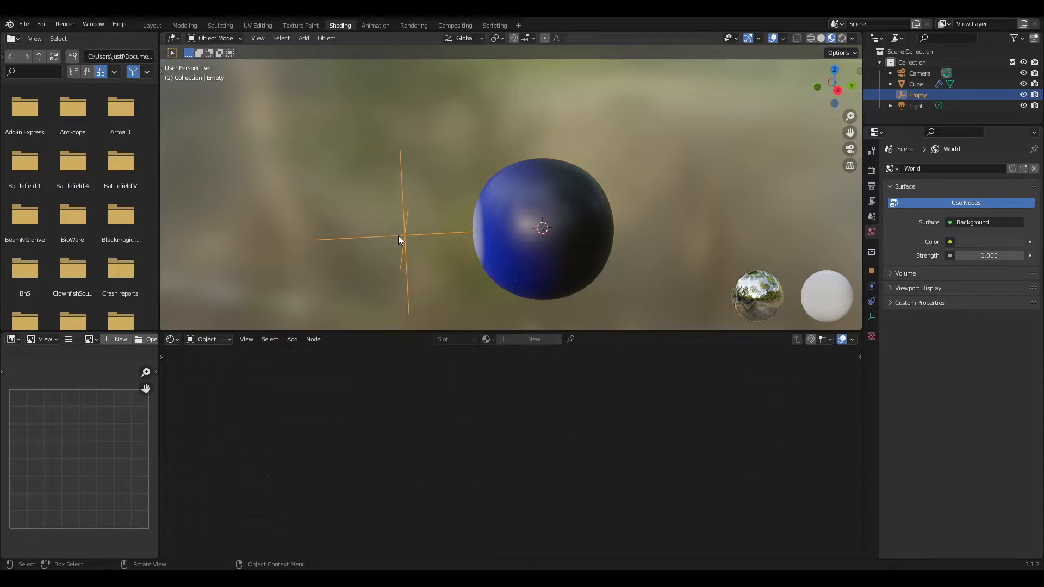
key(g)
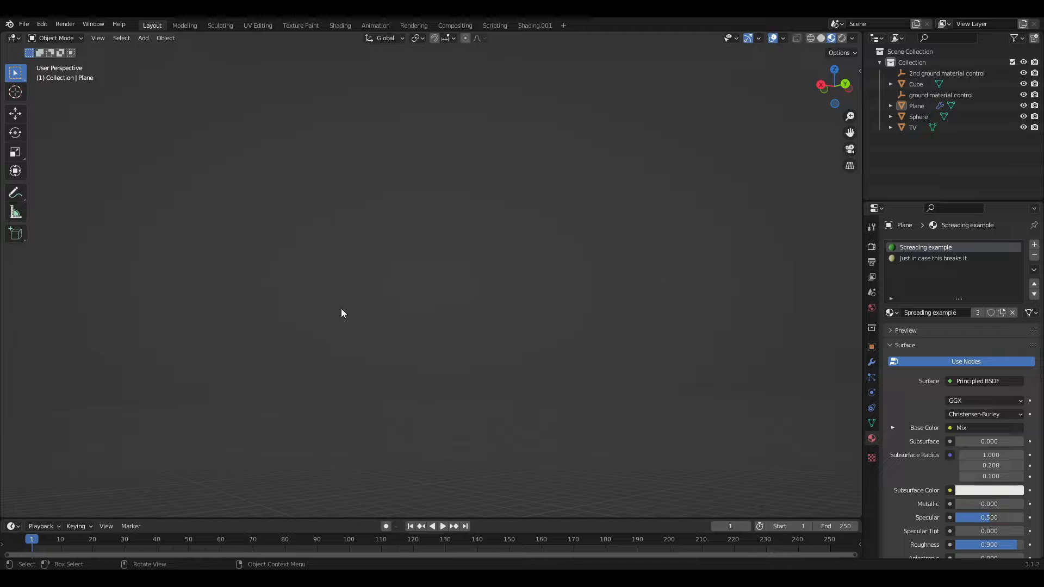
Examine the ground plane and the material blend around the "ground material control" Empty from several angles.
middle_drag(343, 310, 533, 359)
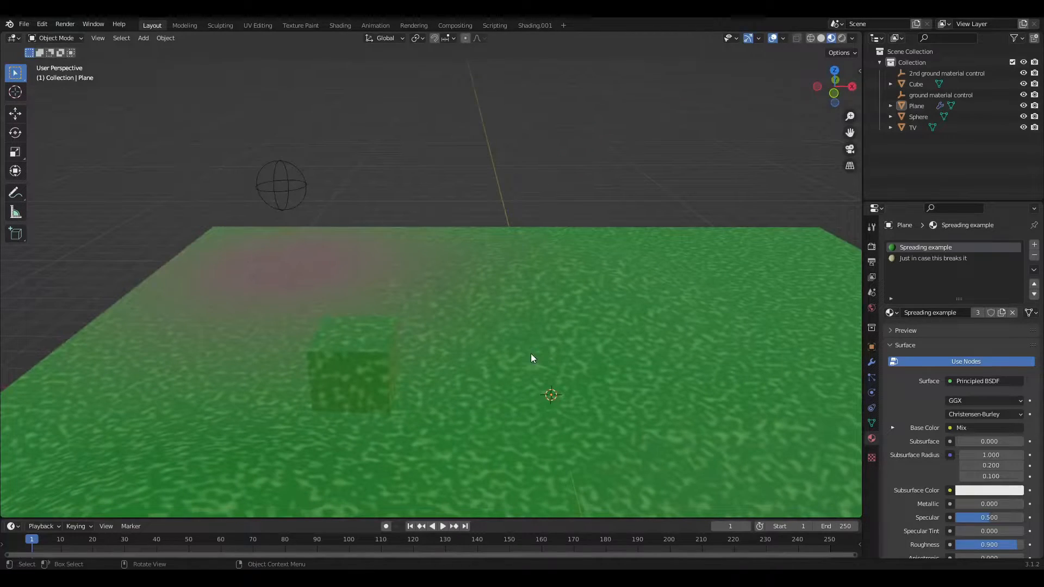
shift+middle_drag(410, 338, 606, 461)
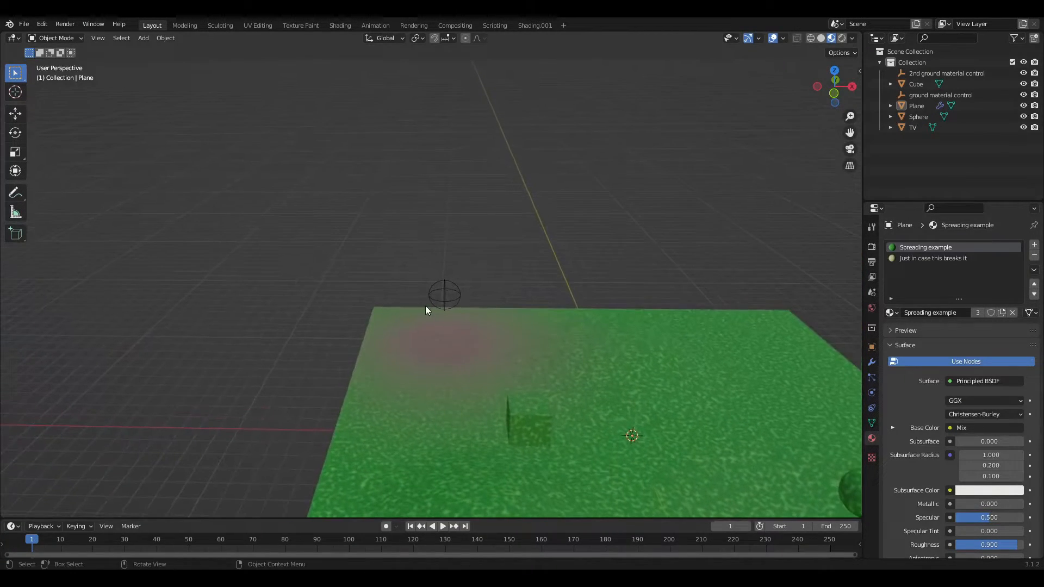
scroll(425, 305, up, 4)
click(438, 318)
key(KP_Decimal)
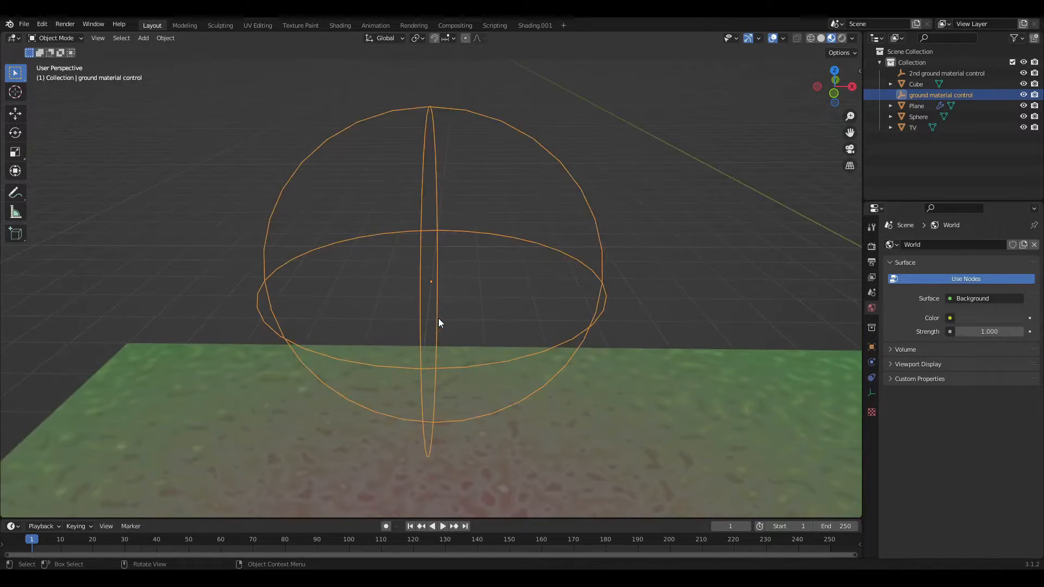
scroll(439, 318, down, 9)
middle_drag(477, 364, 291, 380)
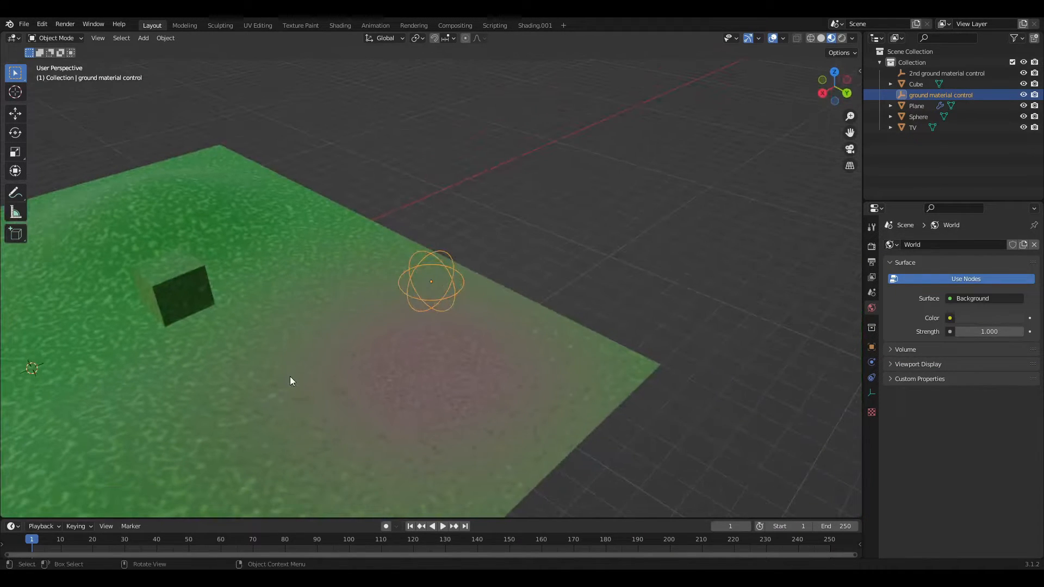
scroll(289, 380, up, 3)
shift+middle_drag(373, 395, 396, 243)
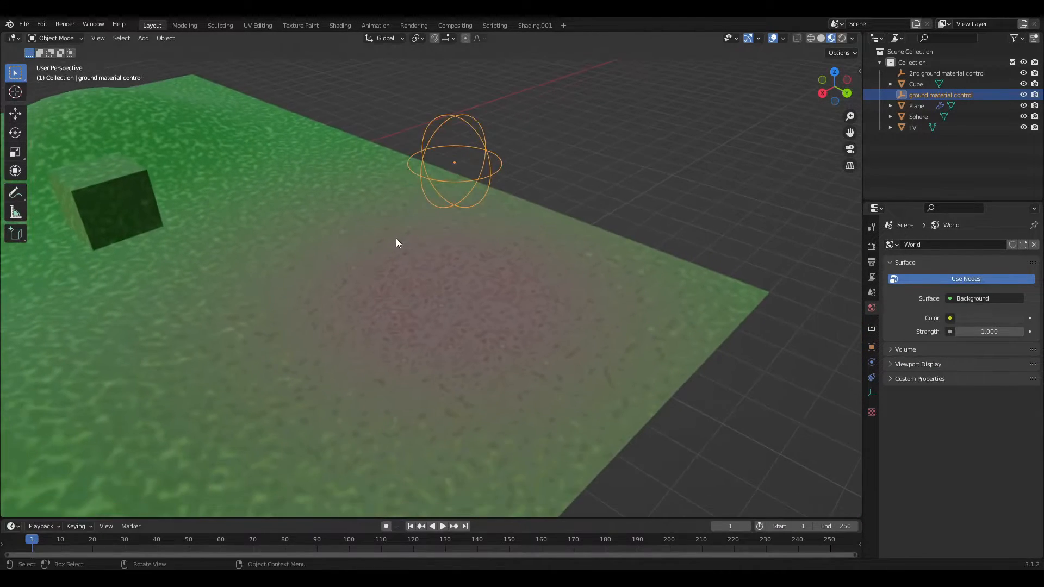
middle_drag(475, 301, 410, 314)
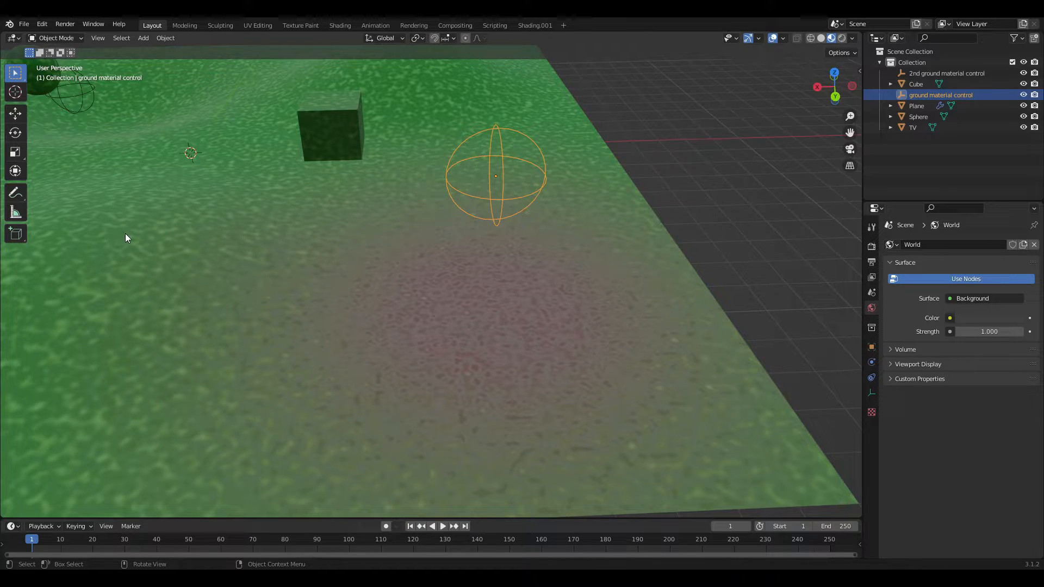
scroll(448, 317, up, 2)
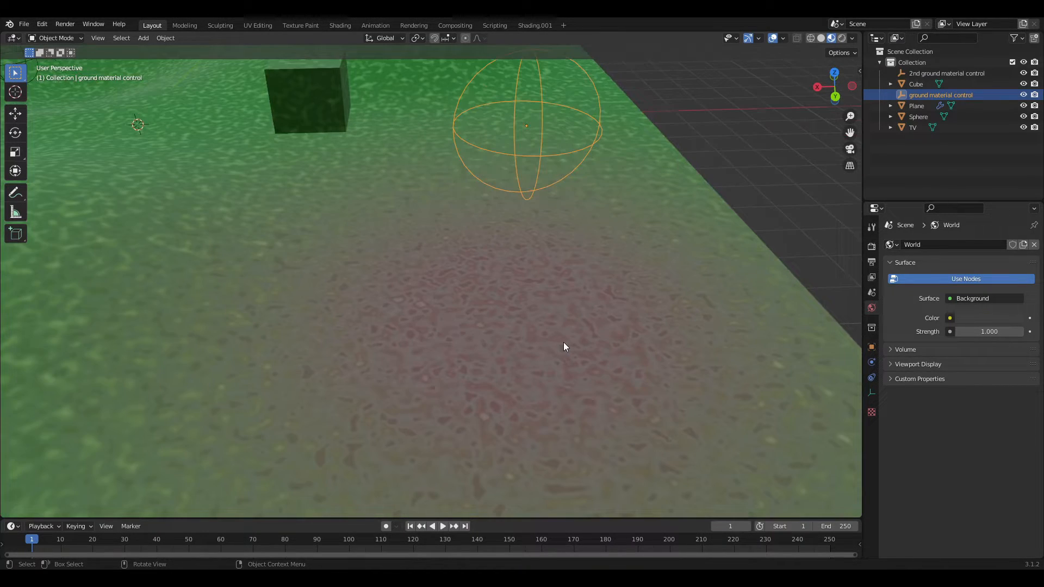
scroll(563, 345, down, 1)
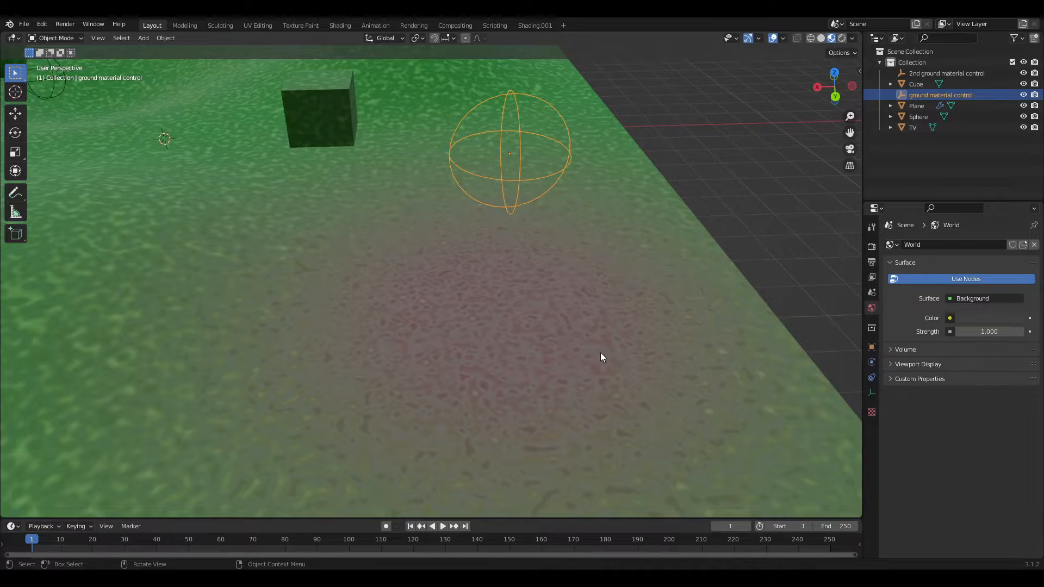
middle_drag(601, 354, 528, 368)
Try moving the "ground material control" Empty lower over the plane to preview how the blended patch follows it.
key(g)
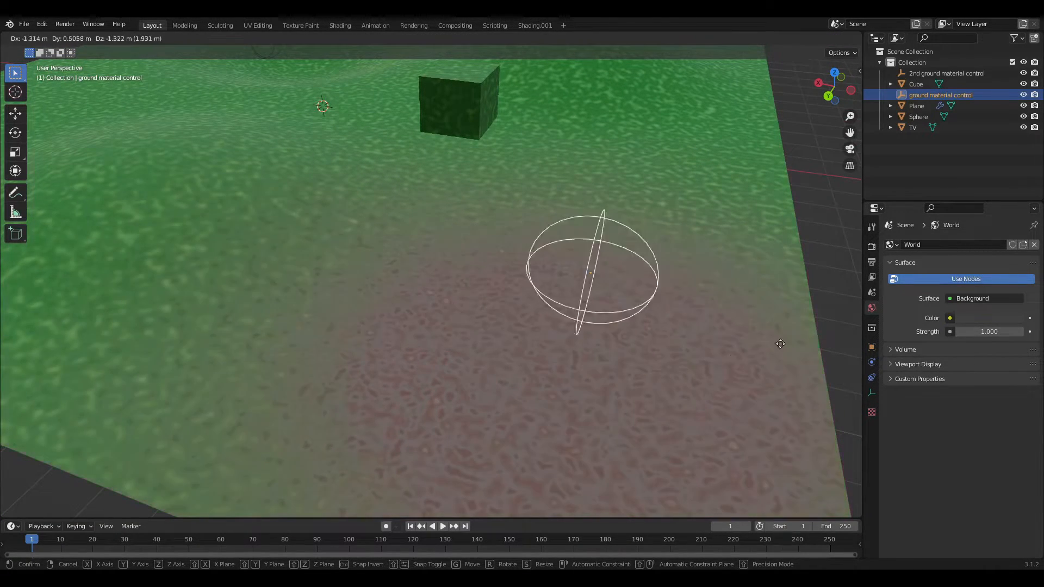
click(595, 278)
middle_drag(598, 278, 628, 276)
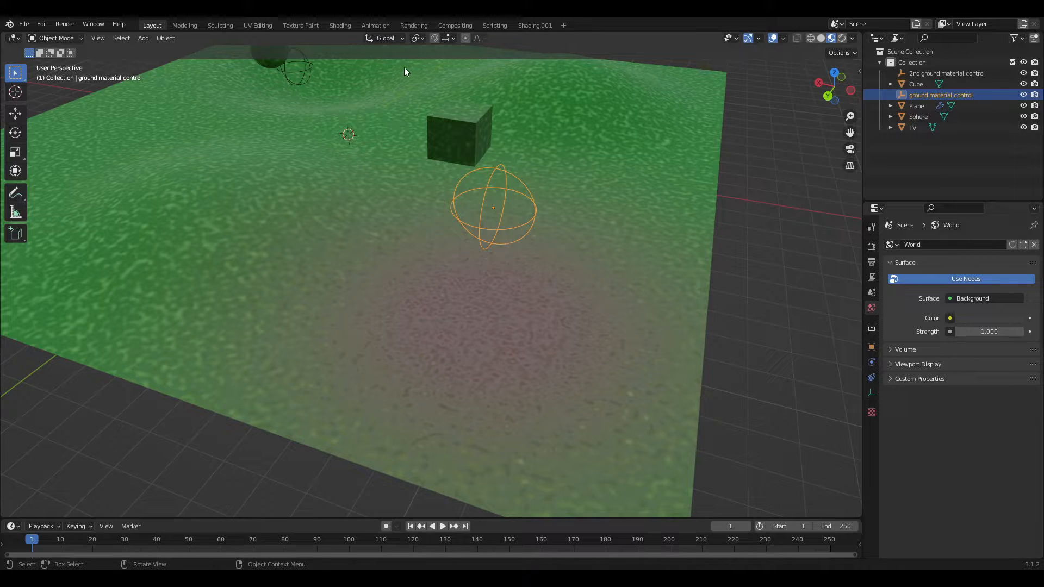
Switch to the Shading workspace and examine the "Green ground" and "brown ground" node groups of the plane's Spreading example material.
click(340, 25)
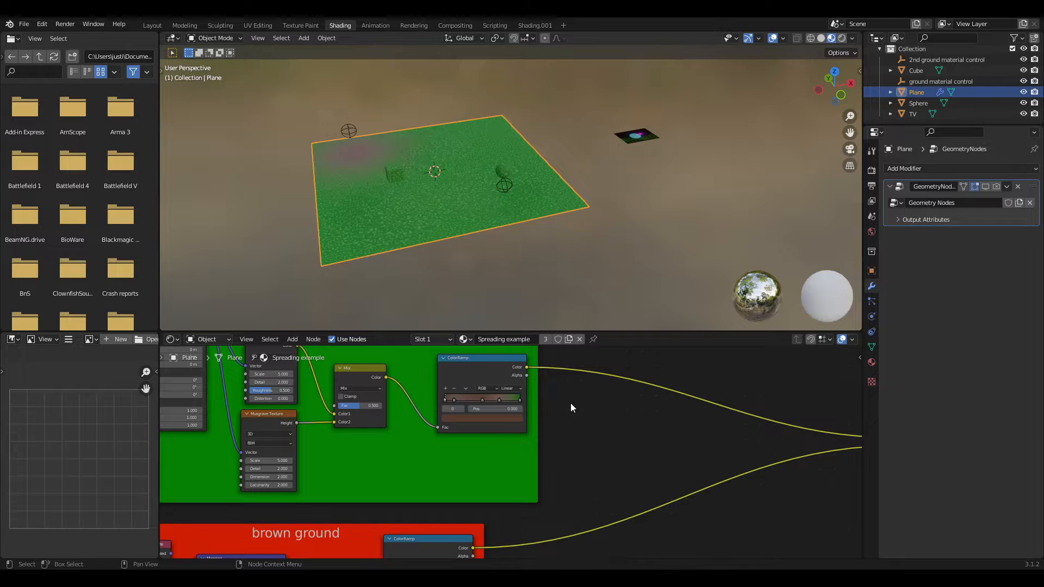
middle_drag(569, 402, 725, 493)
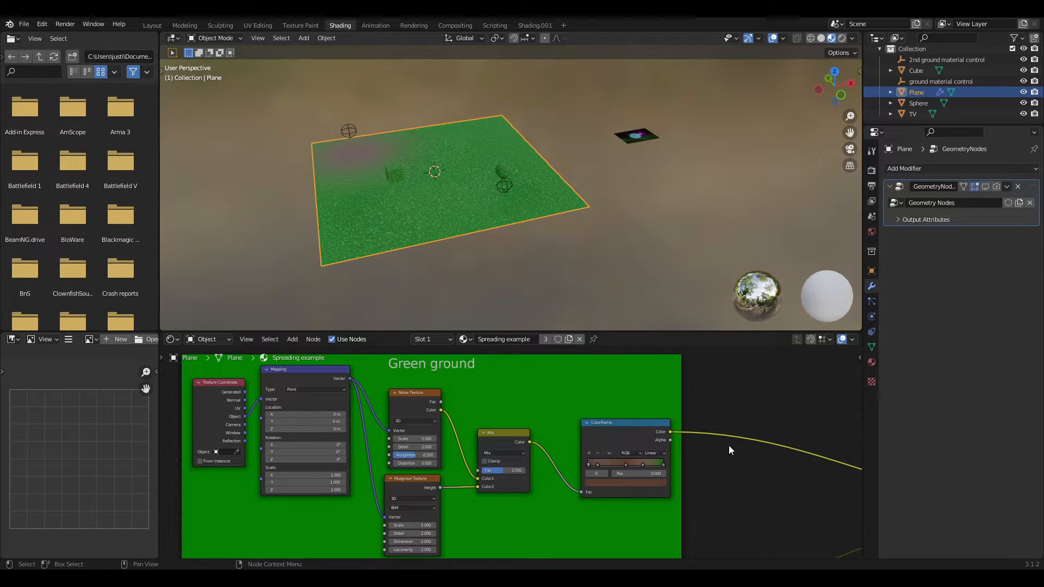
middle_drag(696, 525, 723, 391)
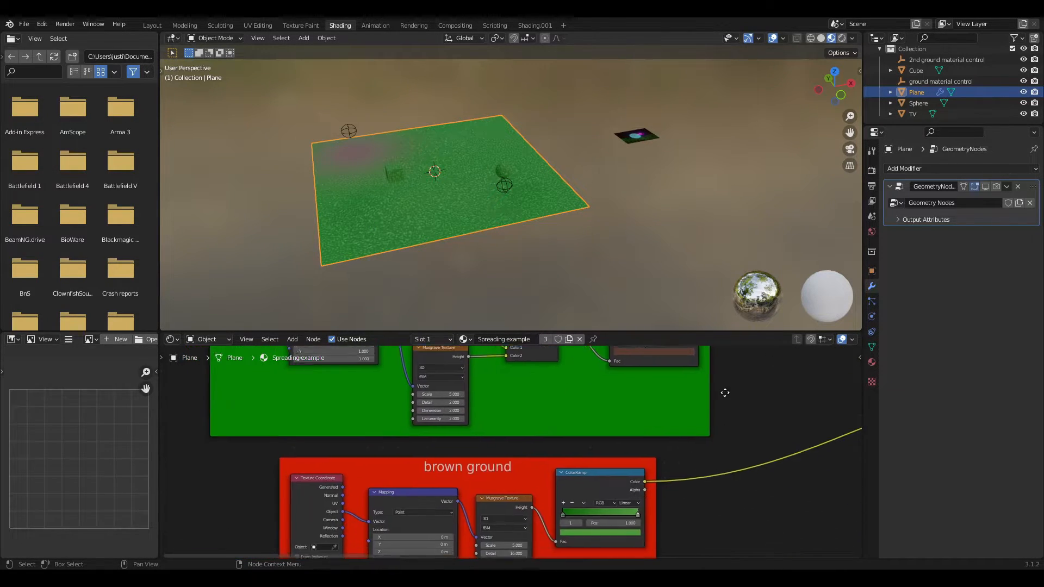
middle_drag(739, 494, 741, 417)
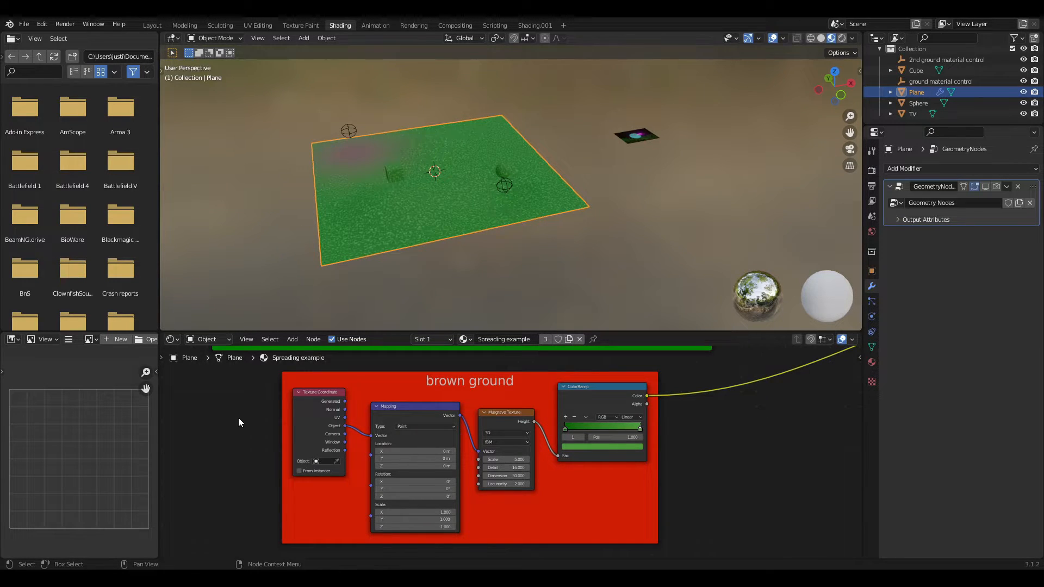
middle_drag(258, 389, 302, 513)
middle_drag(291, 426, 301, 488)
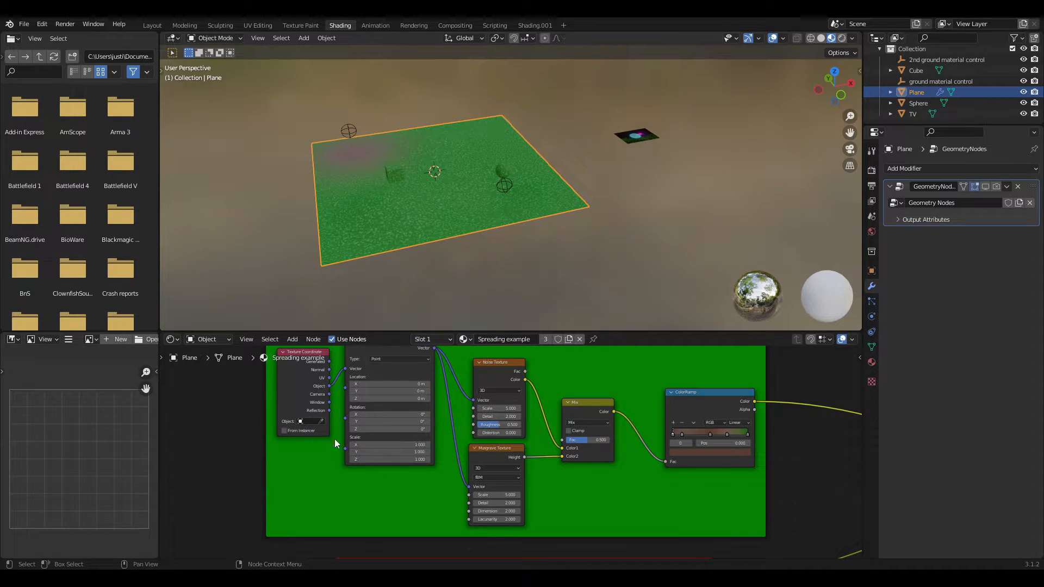
scroll(727, 505, down, 1)
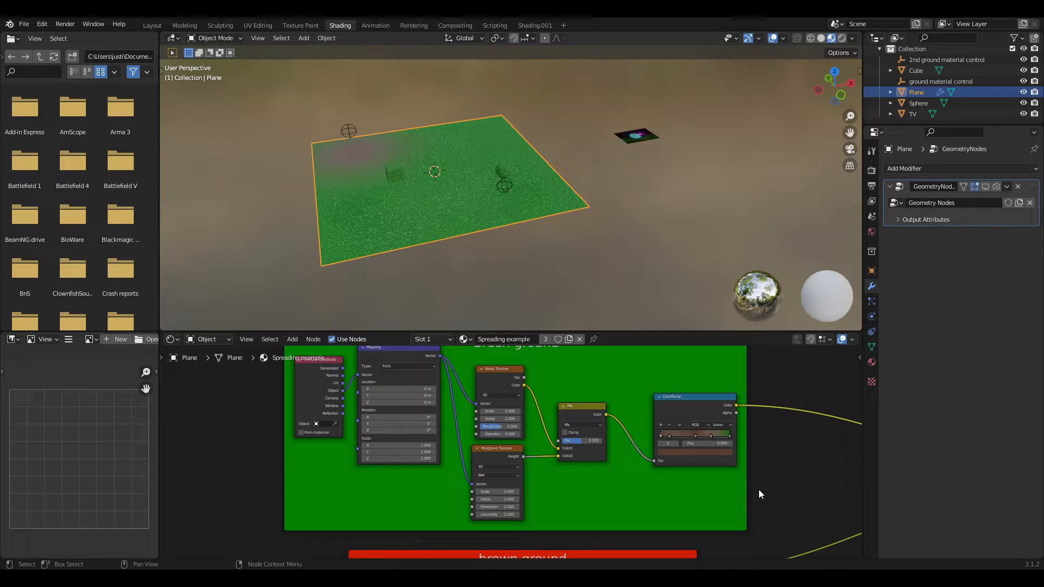
Examine how the Basic One Controller Mixer combines both ground colours and how the Empty-driven gradient nodes feed its Fac input.
middle_drag(797, 493, 338, 459)
scroll(458, 406, up, 1)
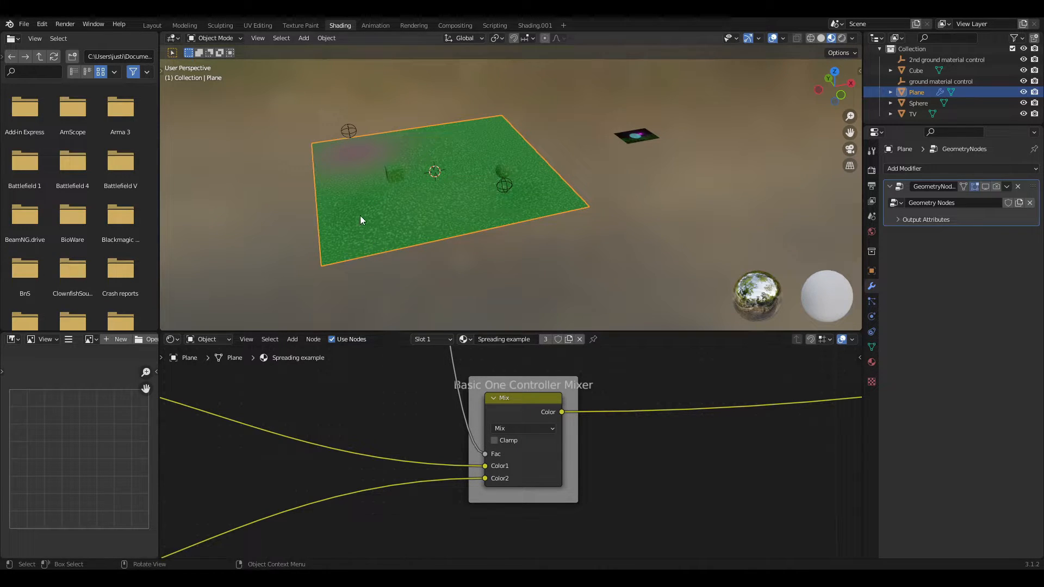
scroll(462, 449, down, 7)
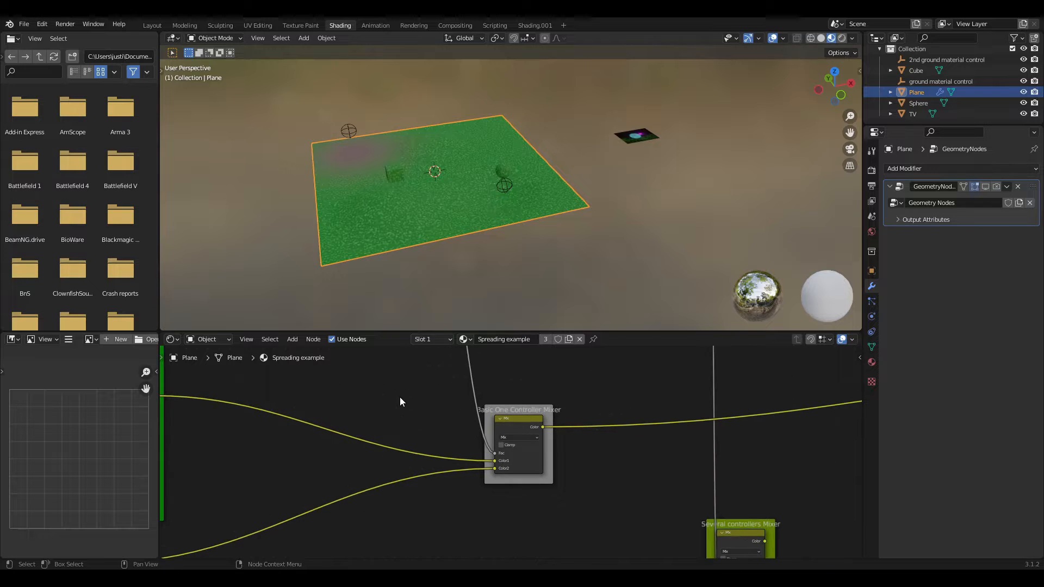
middle_drag(400, 396, 486, 534)
scroll(485, 536, down, 2)
middle_drag(471, 415, 545, 488)
scroll(527, 478, up, 4)
middle_drag(513, 438, 550, 507)
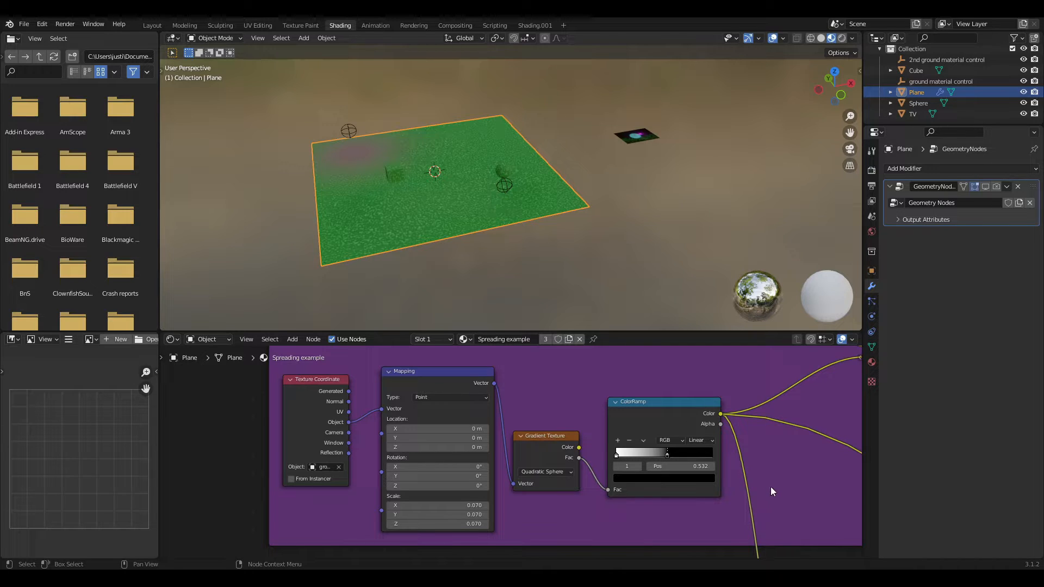
middle_drag(771, 487, 639, 407)
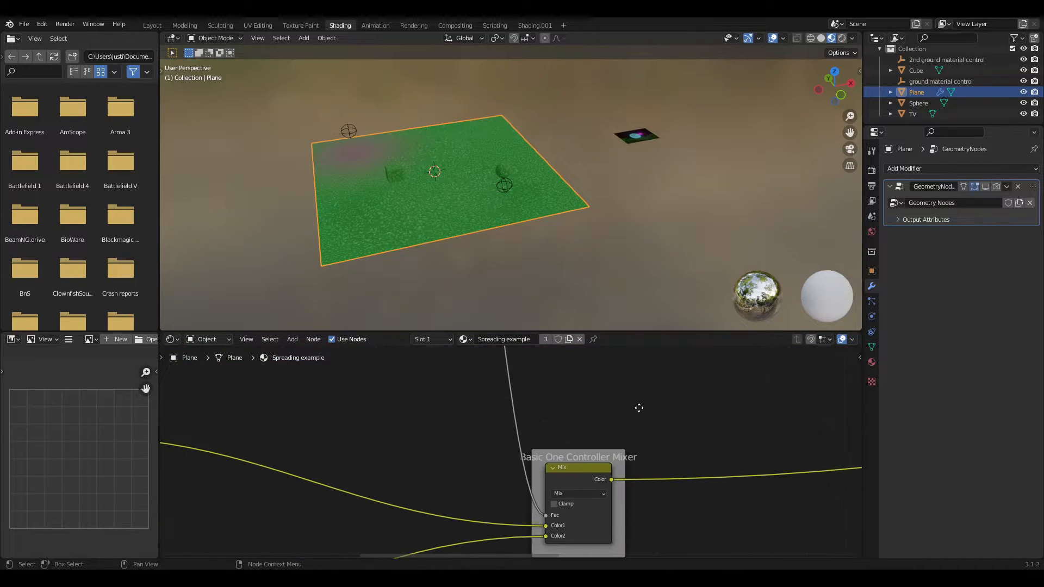
middle_drag(685, 451, 676, 428)
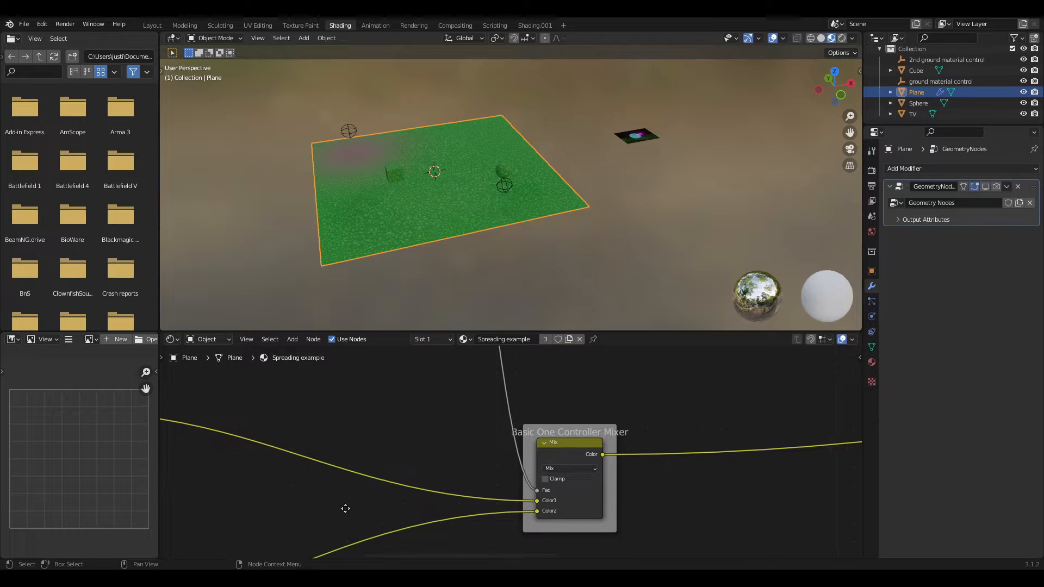
Trace the mixer's Fac link back to the black and white stops of the controller's ColorRamp and inspect how they drive the blend.
scroll(348, 479, down, 2)
scroll(401, 437, down, 1)
middle_drag(487, 385, 508, 555)
scroll(481, 407, down, 3)
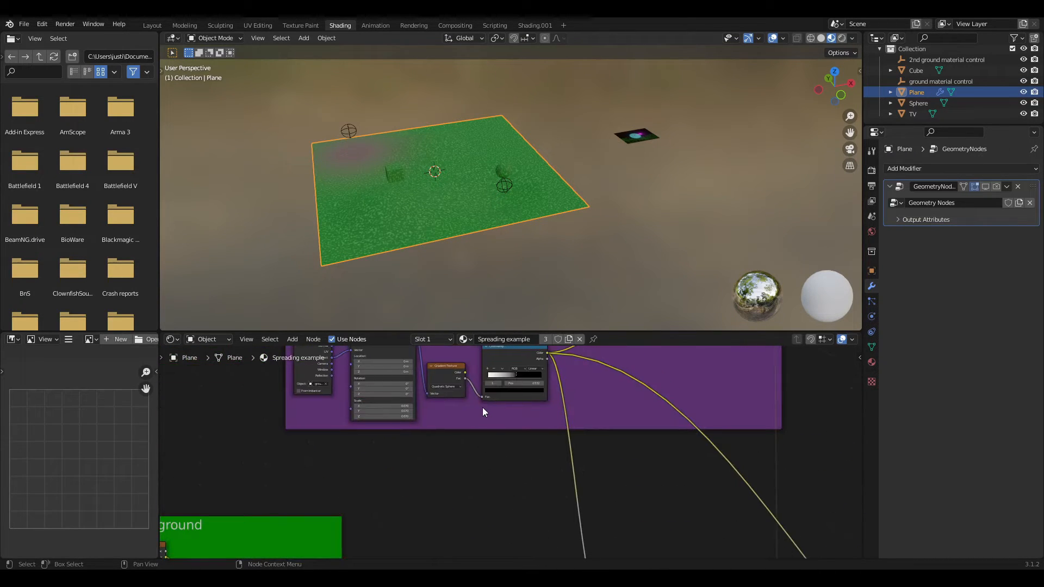
scroll(482, 407, up, 3)
middle_drag(534, 462, 553, 541)
scroll(555, 432, up, 4)
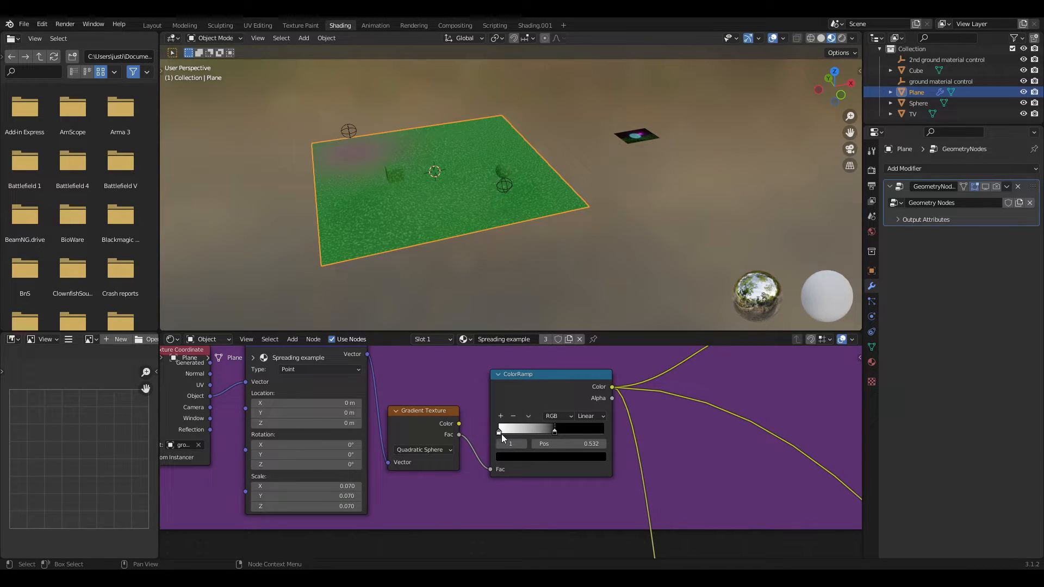
scroll(620, 484, down, 6)
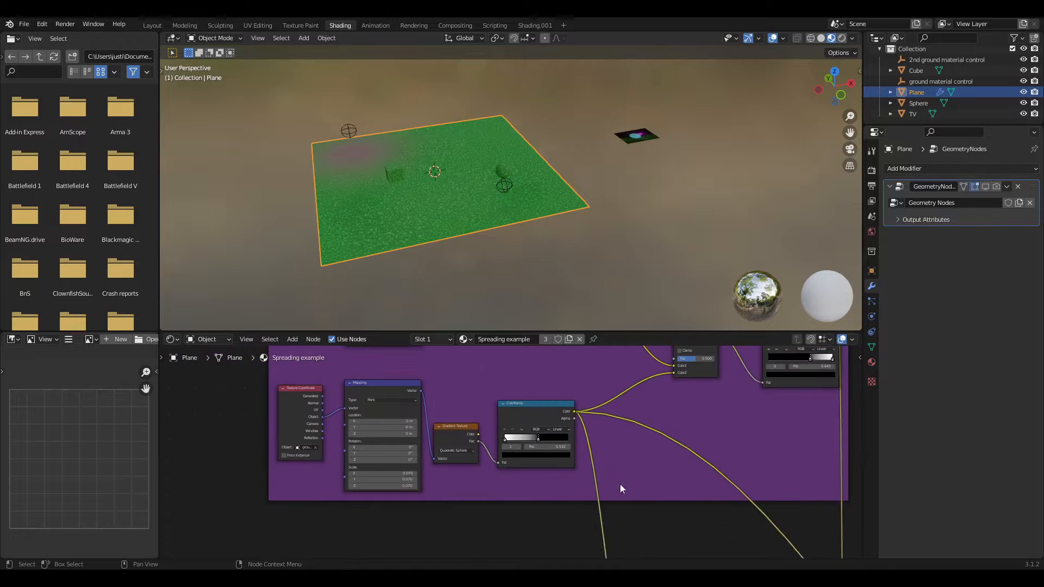
middle_drag(620, 484, 546, 350)
middle_drag(545, 505, 513, 418)
scroll(534, 441, up, 3)
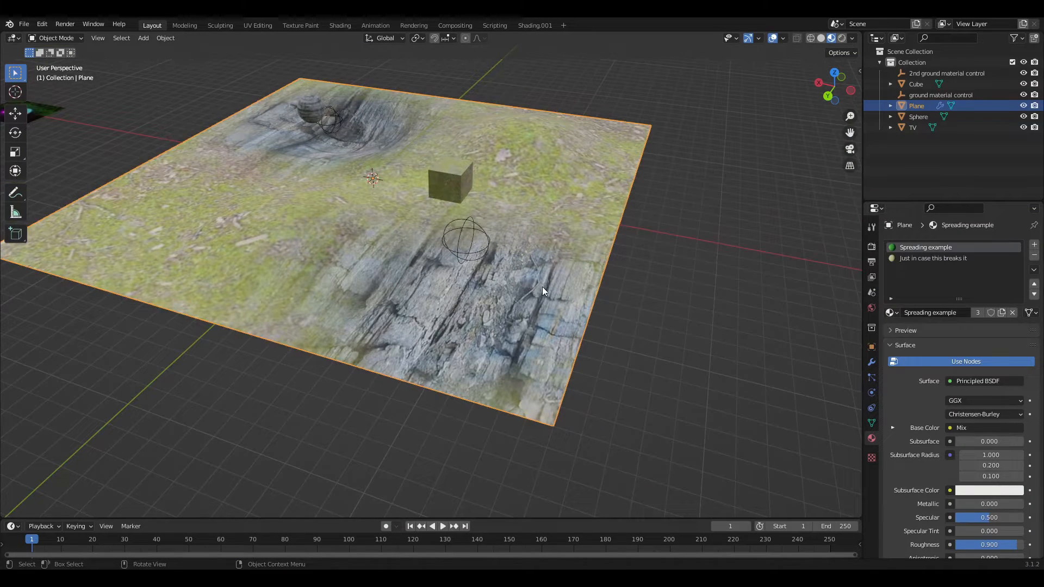
Try moving the "ground material control" Empty across the image-textured plane, then cancel the move.
scroll(566, 289, up, 2)
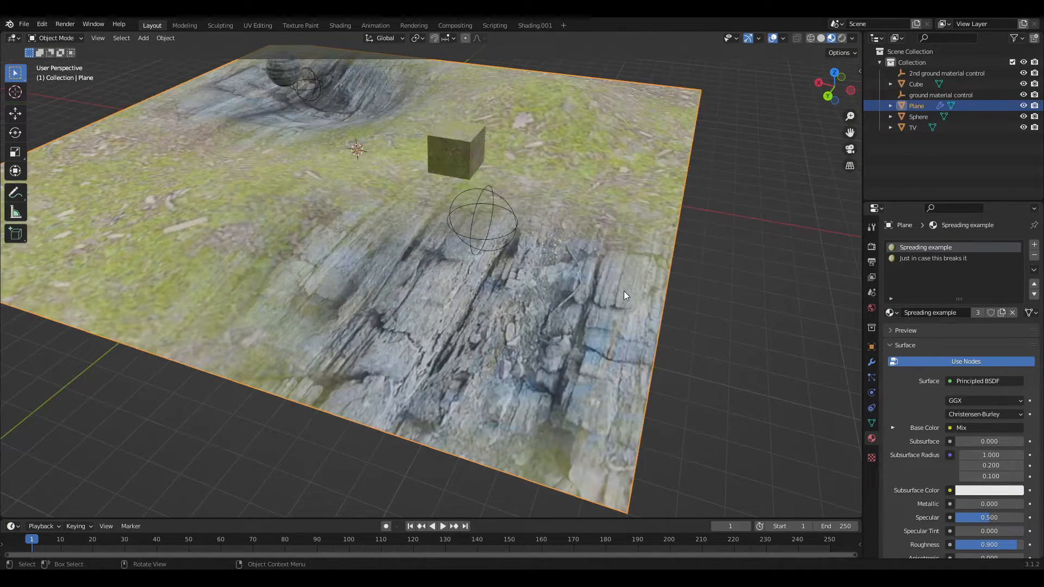
middle_drag(624, 291, 386, 277)
click(372, 278)
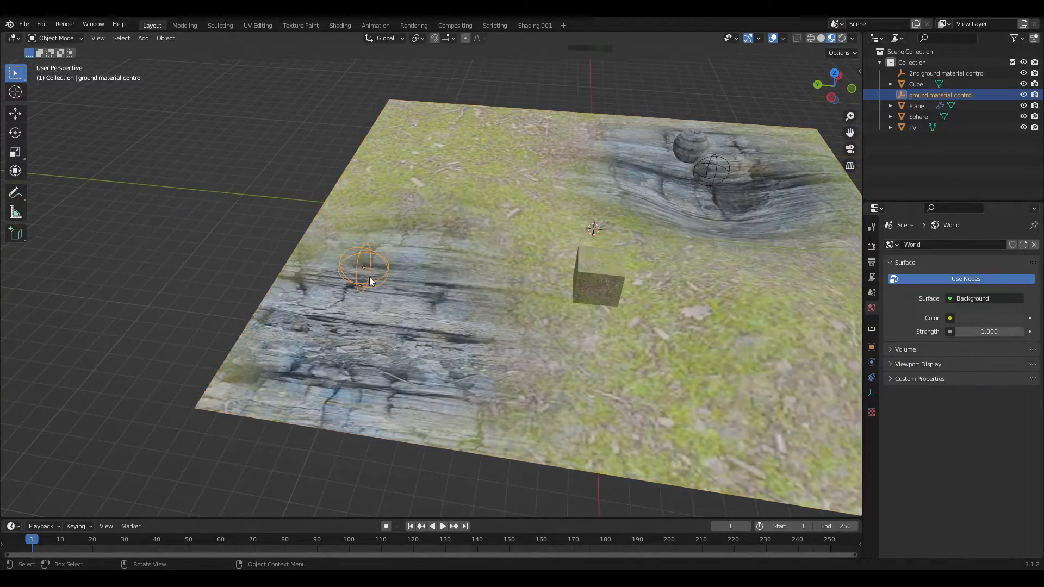
key(g)
right_click(408, 288)
Try moving the "2nd ground material control" Empty across the plane to test how its rock patch follows.
shift+middle_drag(709, 294, 587, 323)
click(575, 216)
key(g)
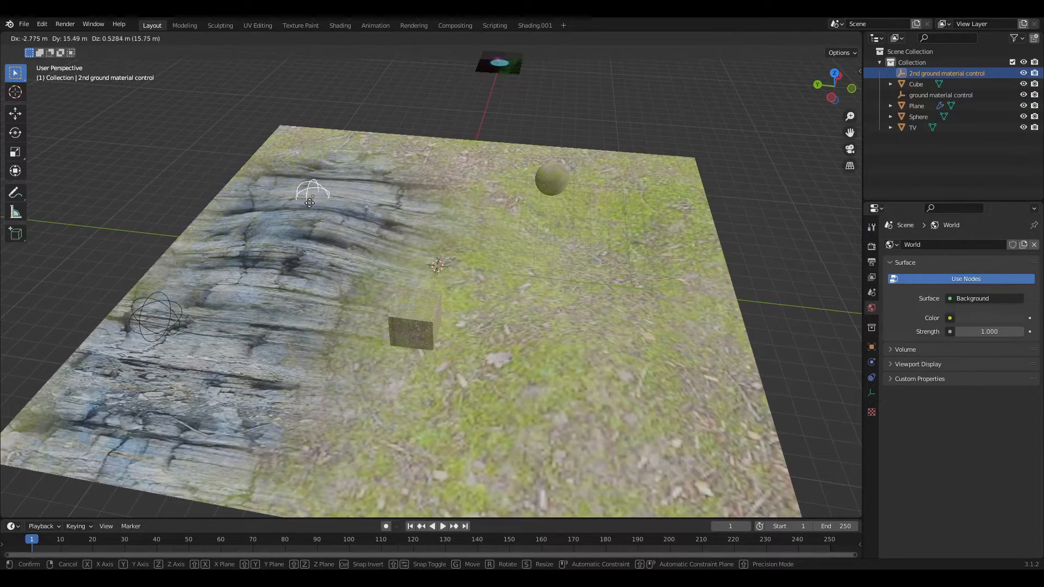
click(594, 192)
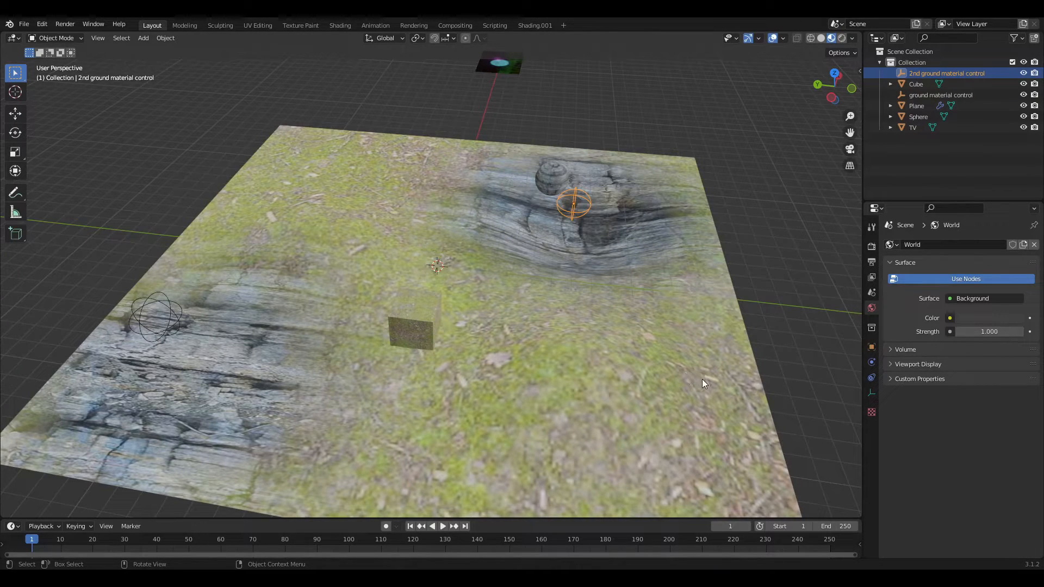
scroll(702, 380, down, 2)
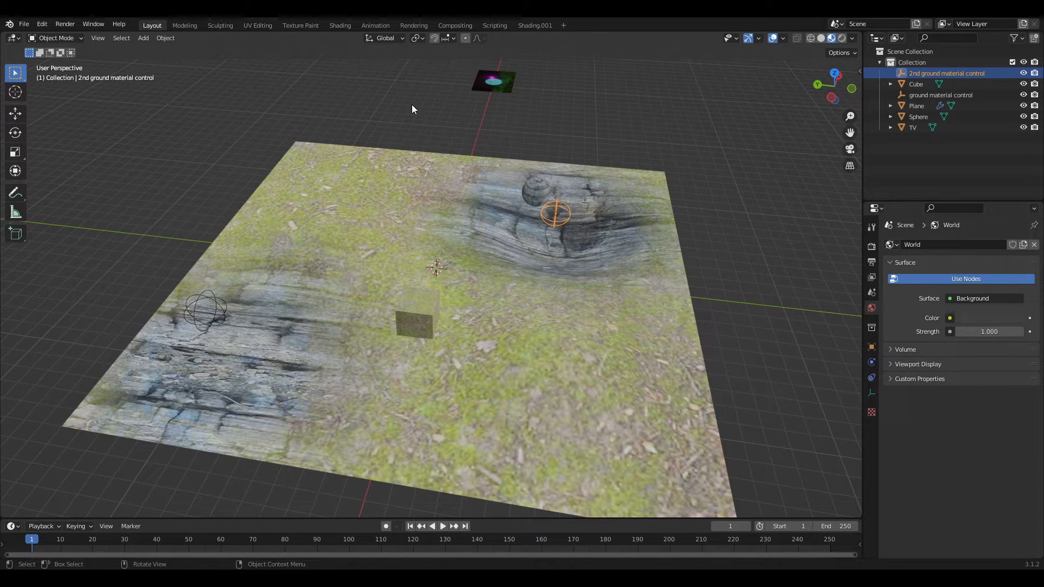
Switch to the Shading workspace, select the plane and examine which Empties drive the gradient chains in the Several Controllers frame.
click(337, 25)
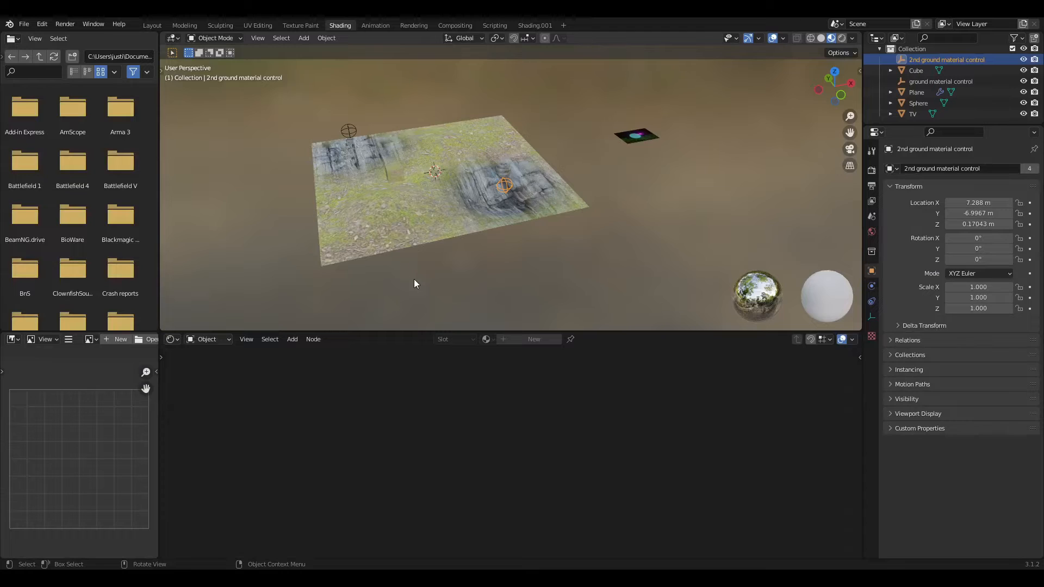
click(429, 232)
scroll(491, 423, down, 3)
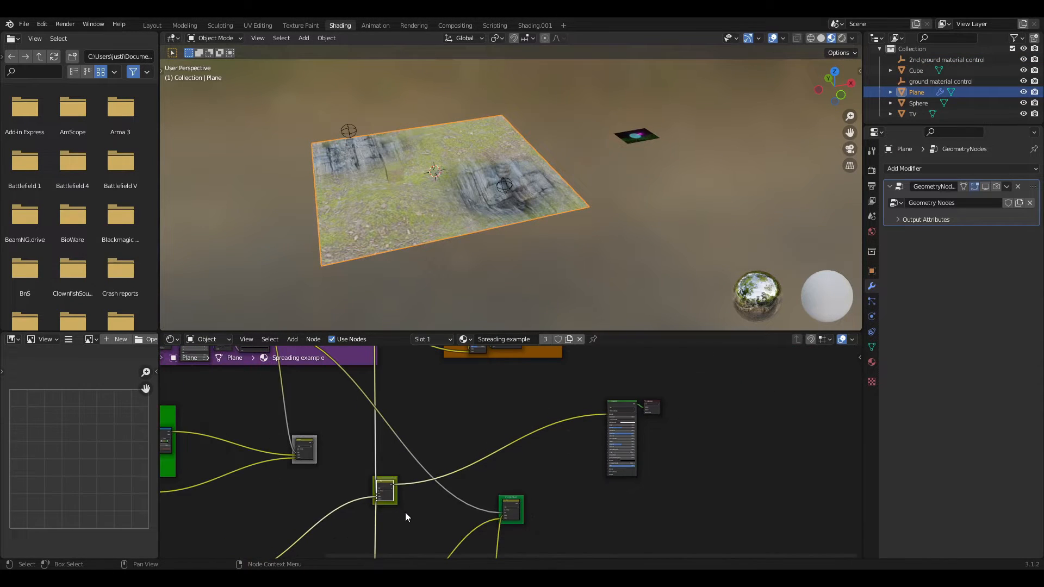
middle_drag(405, 512, 611, 487)
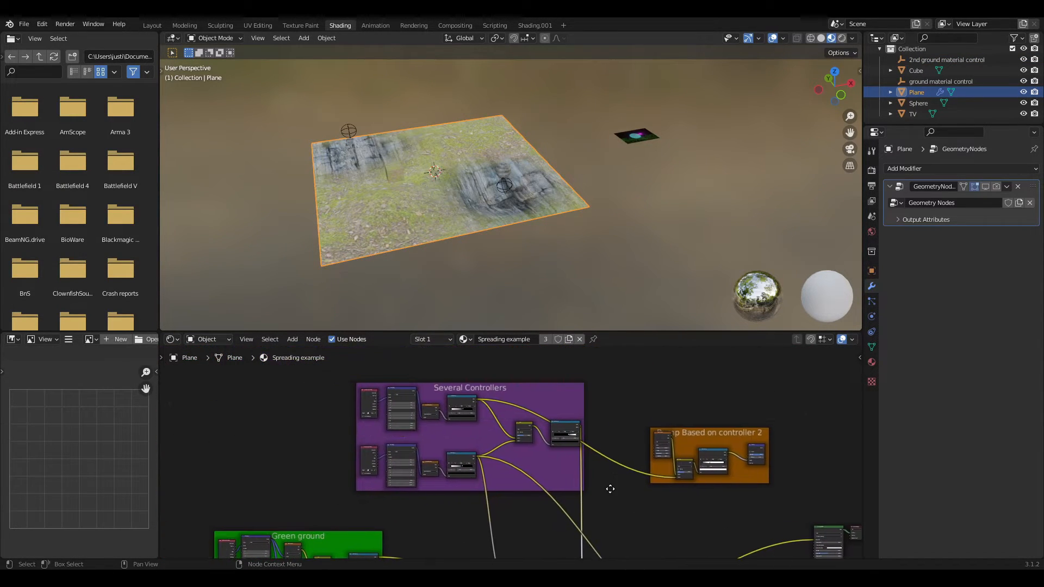
scroll(544, 467, up, 2)
scroll(524, 467, up, 1)
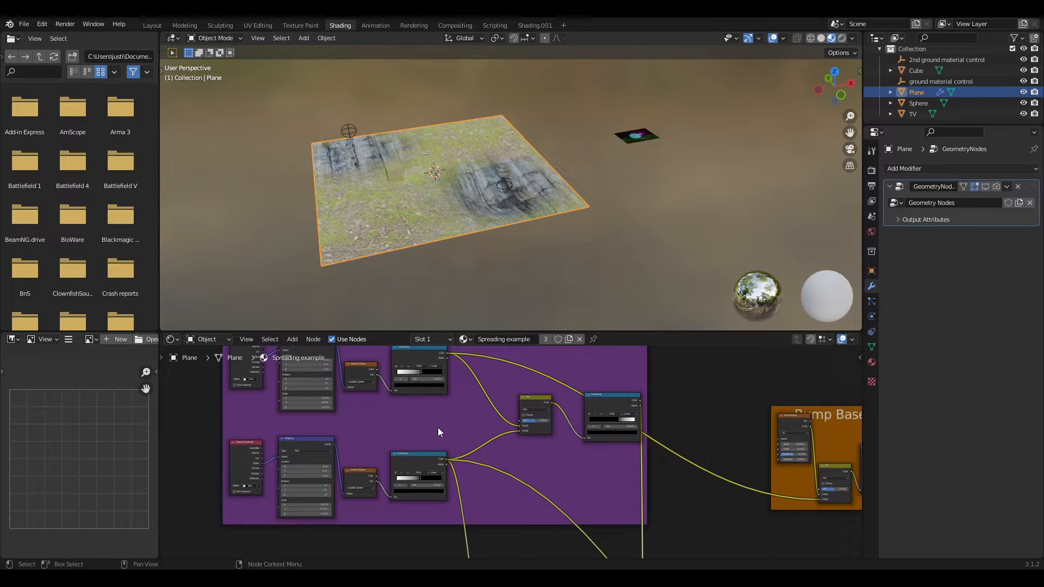
scroll(438, 428, up, 2)
middle_drag(451, 417, 579, 442)
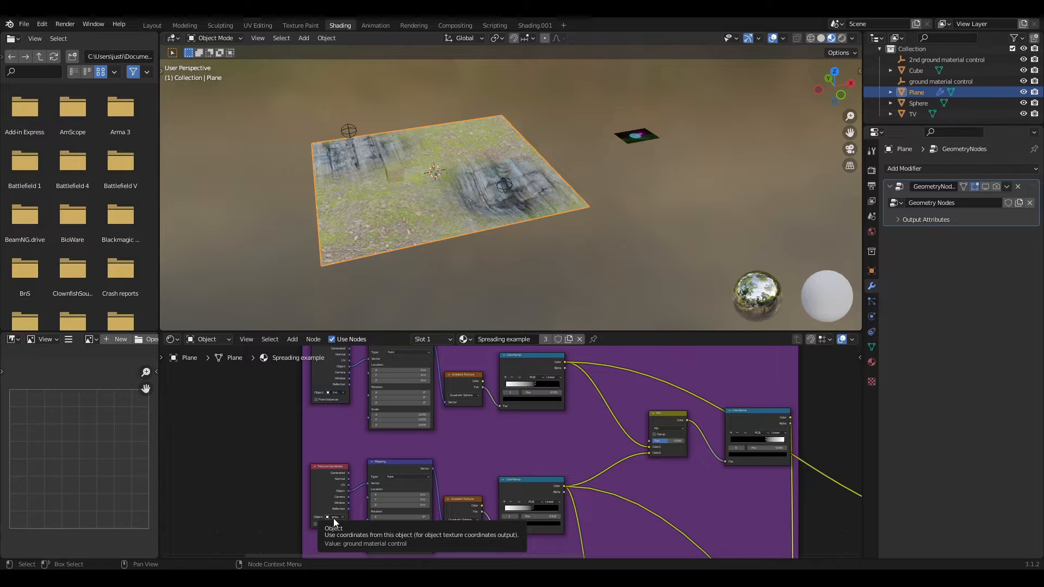
middle_drag(466, 436, 505, 490)
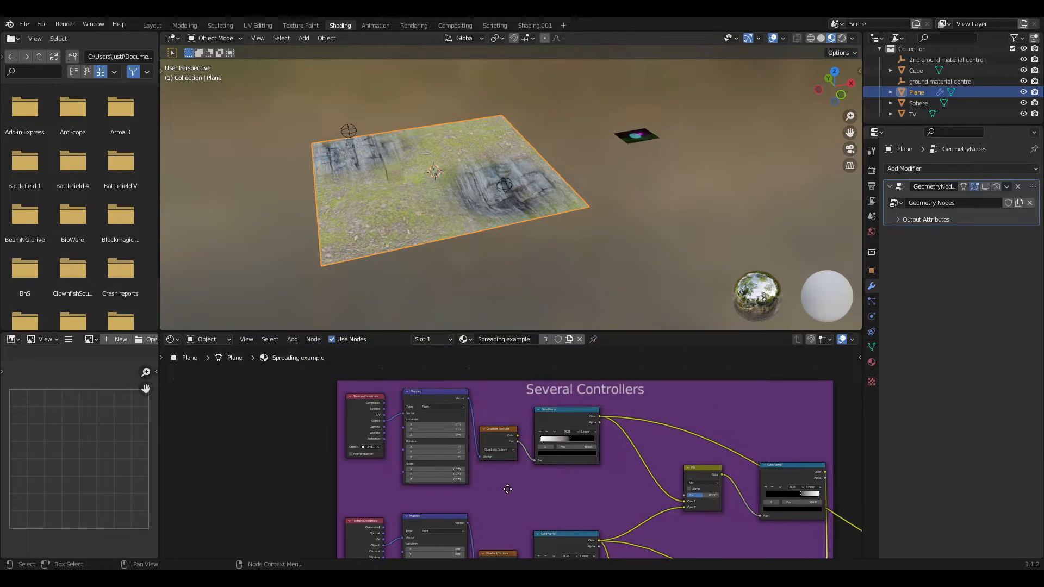
scroll(507, 488, up, 2)
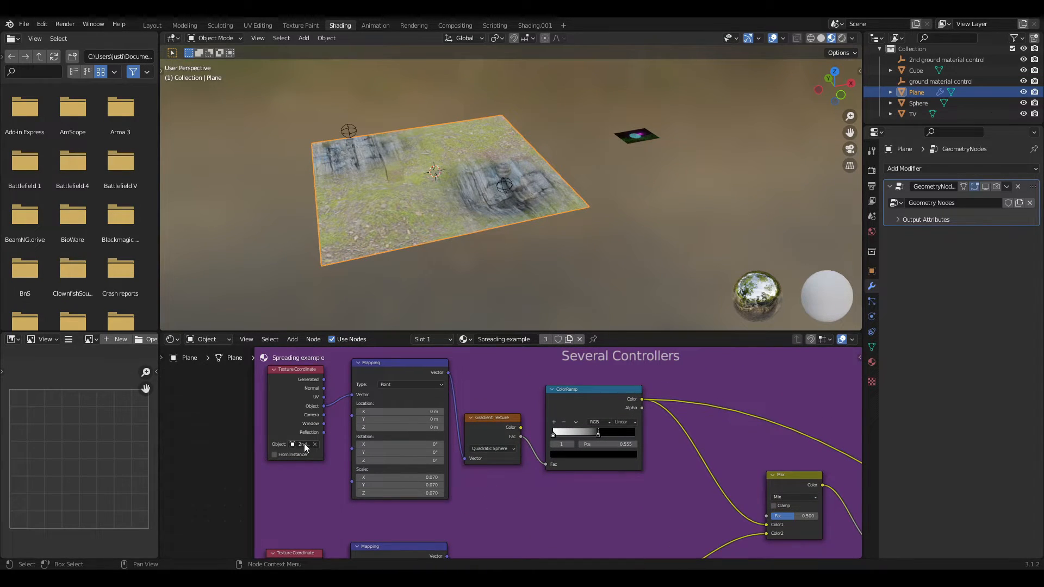
Trace how the Mix node and second ColorRamp combine both controller gradients and feed the mixer that blends in the Rock Image.
scroll(641, 468, down, 1)
middle_drag(677, 477, 360, 442)
scroll(502, 438, up, 1)
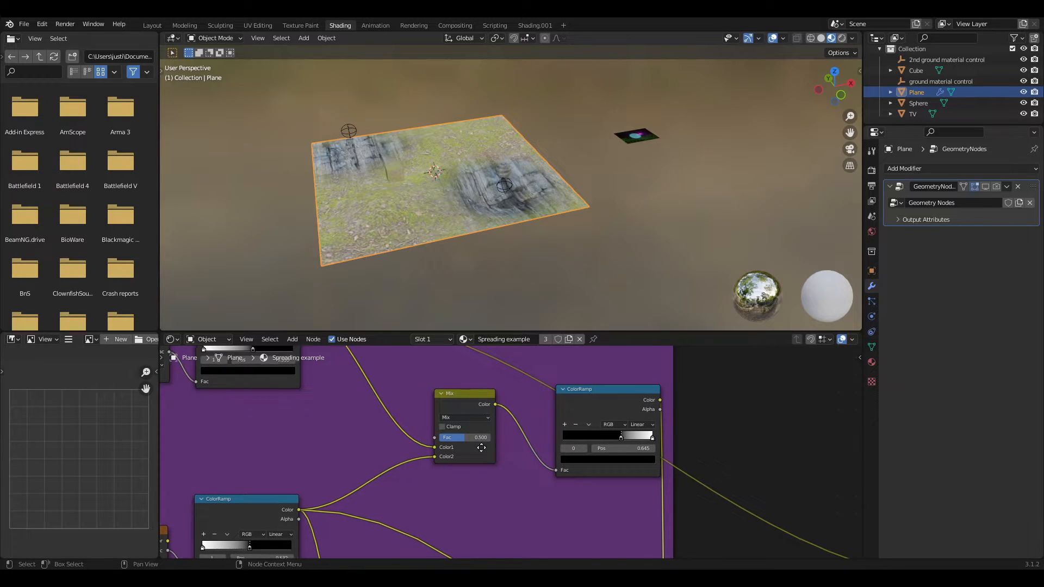
middle_drag(546, 442, 372, 426)
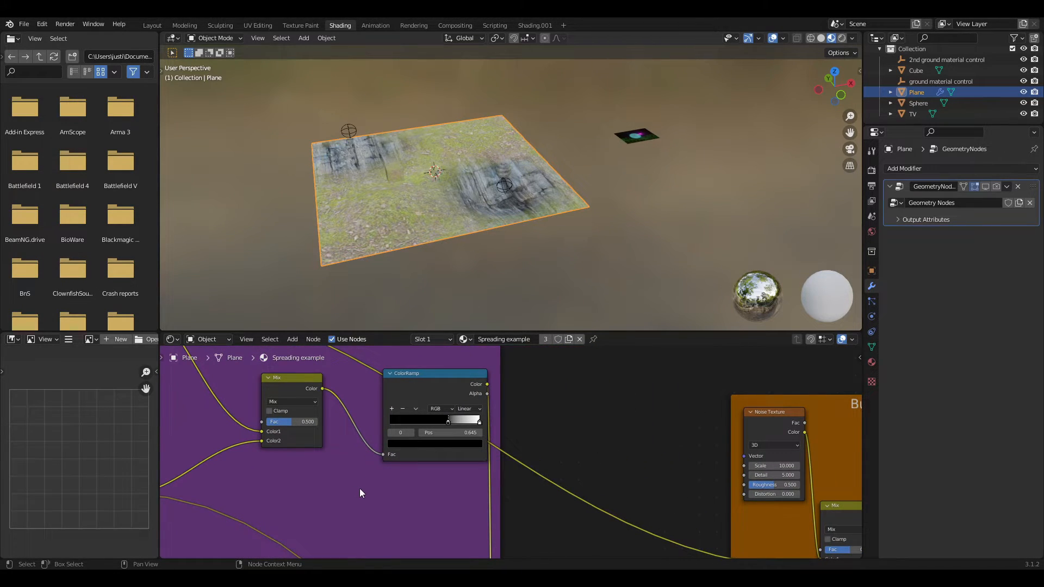
scroll(360, 489, down, 3)
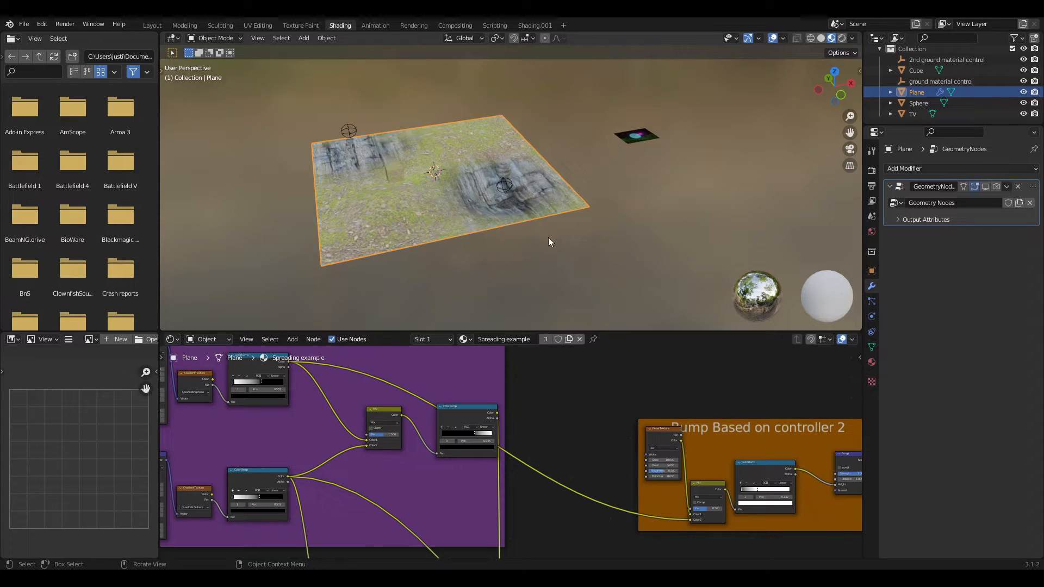
scroll(540, 471, down, 3)
middle_drag(539, 543, 538, 348)
middle_drag(421, 523, 425, 401)
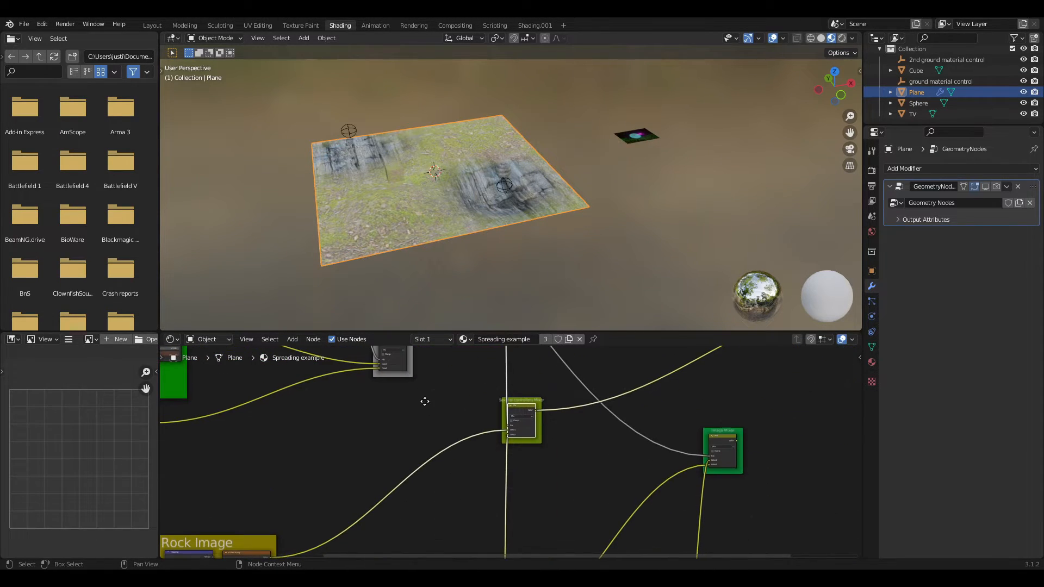
scroll(513, 454, up, 3)
middle_drag(539, 390, 526, 430)
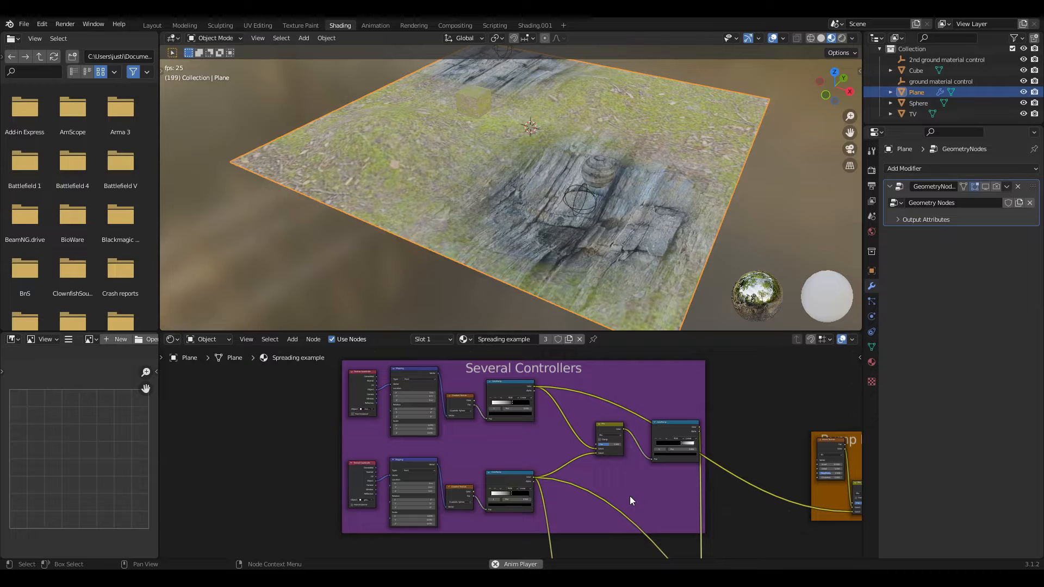
middle_drag(630, 496, 600, 503)
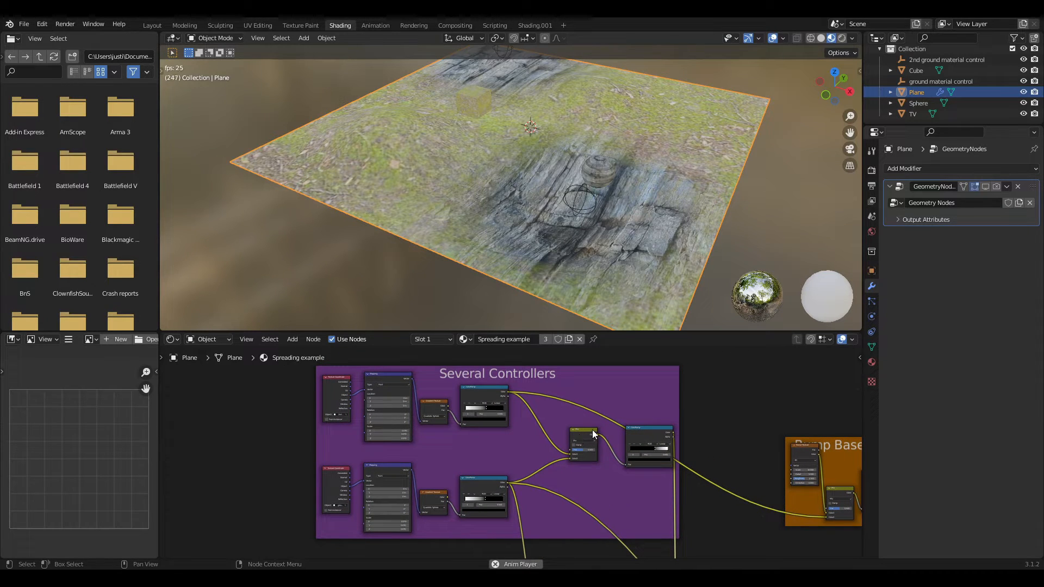
middle_drag(545, 439, 540, 452)
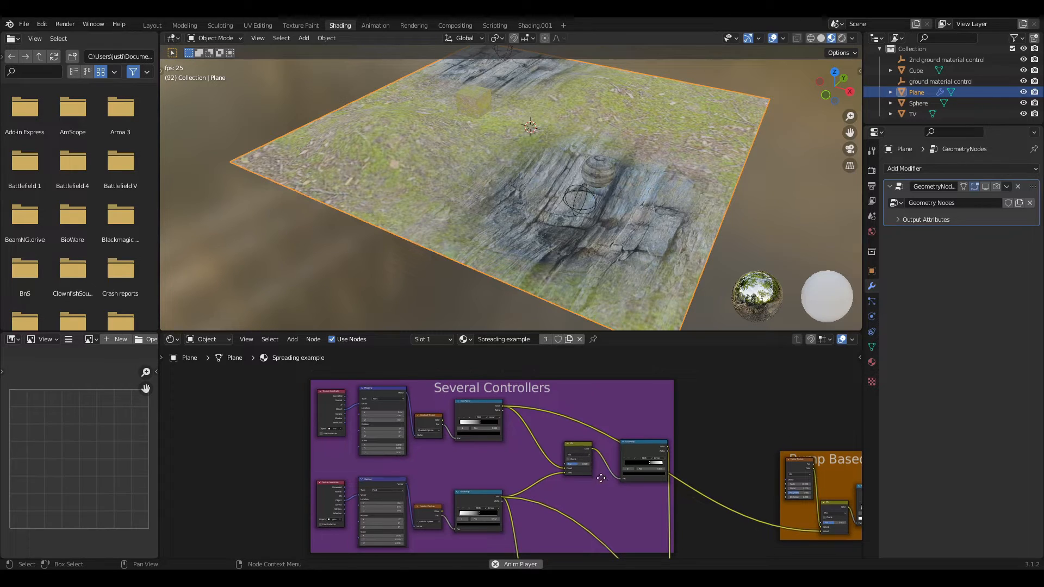
middle_drag(602, 467, 608, 485)
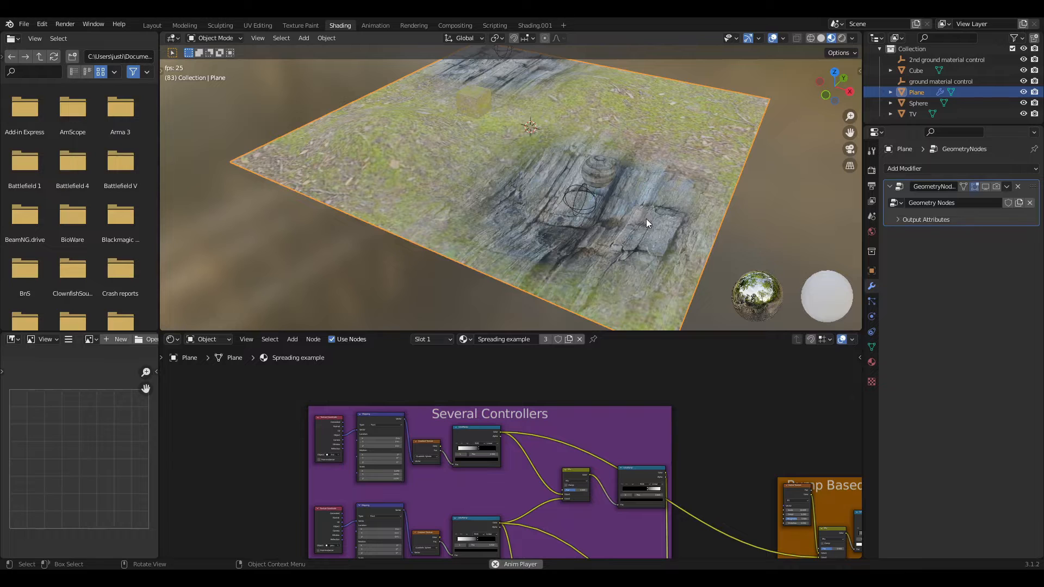
Examine the video patch around the "ground material control" Empty and compare it with the full video on the separate TV plane.
scroll(647, 221, up, 1)
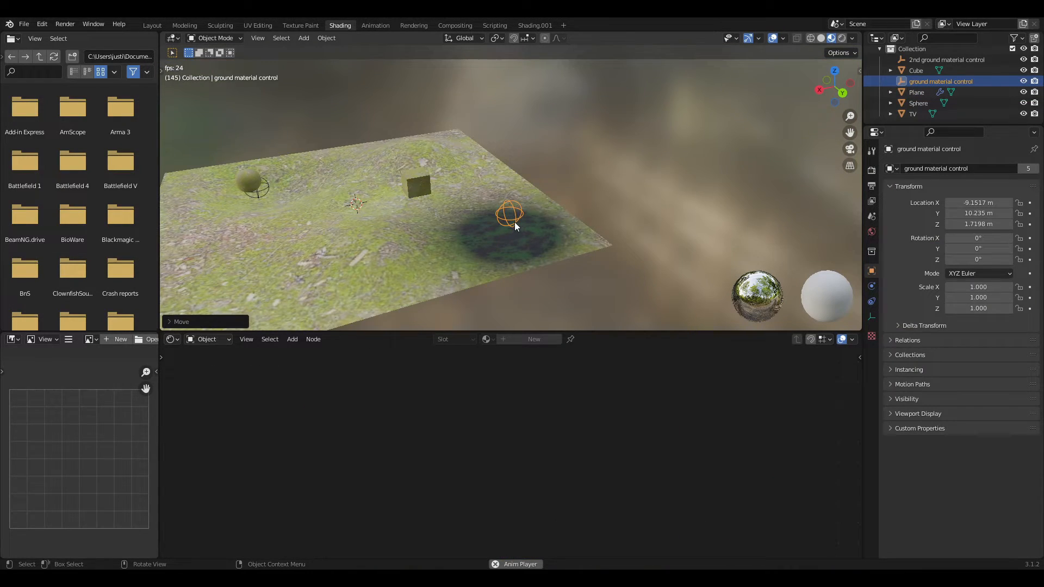
scroll(515, 226, up, 1)
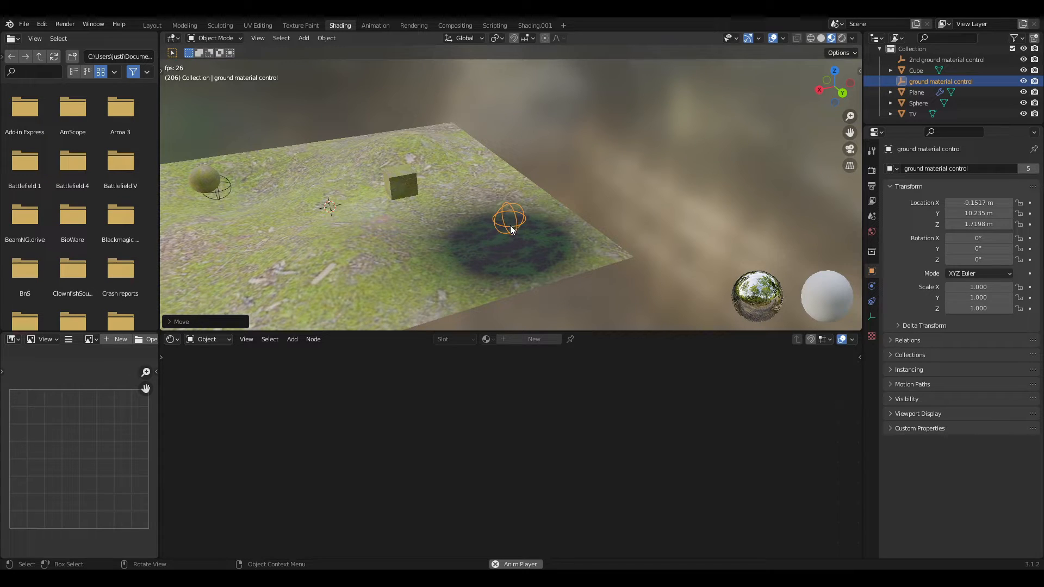
scroll(395, 217, down, 5)
shift+middle_drag(287, 227, 486, 195)
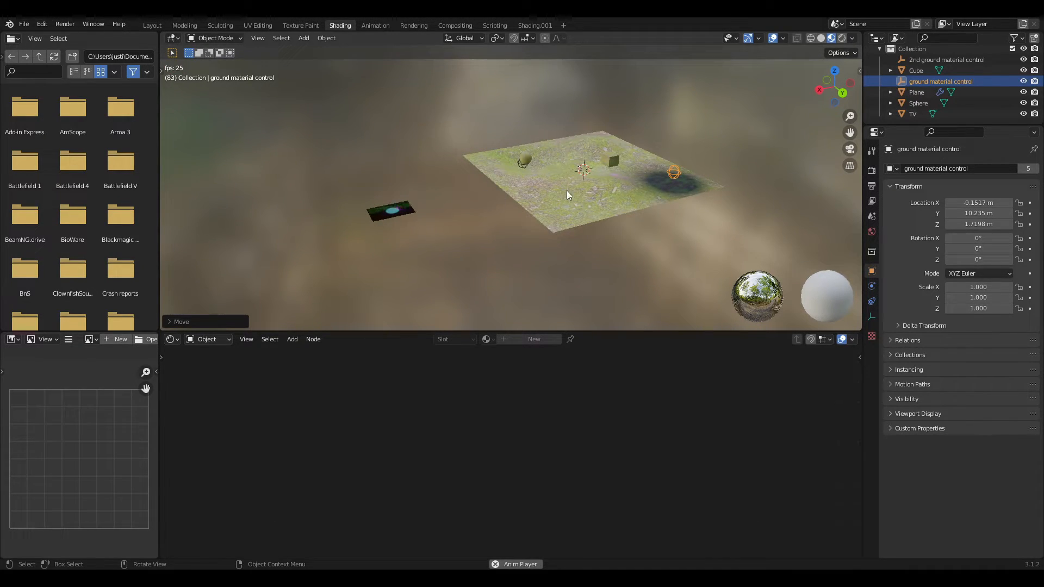
scroll(336, 230, up, 5)
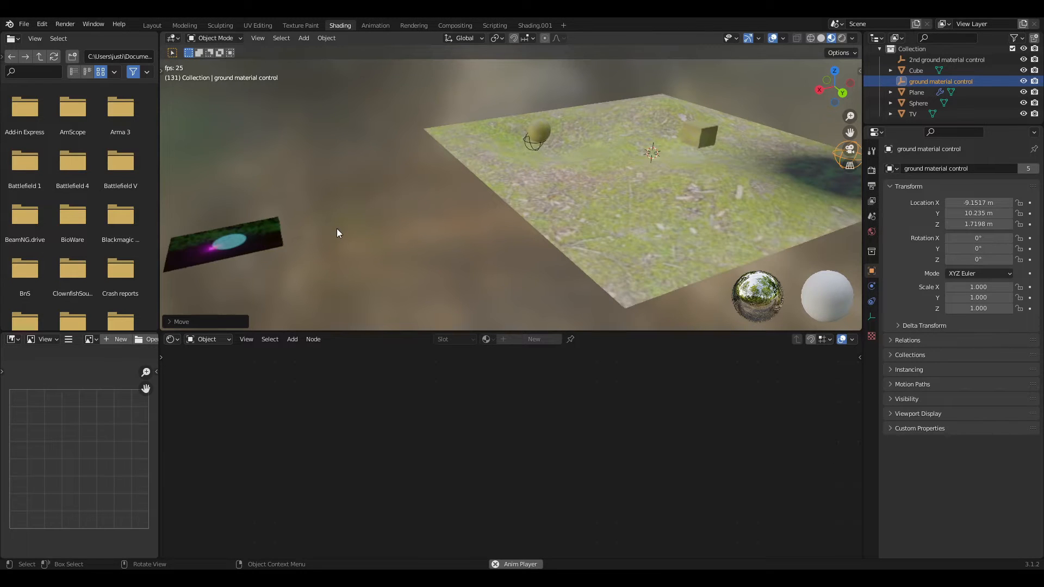
middle_drag(337, 229, 558, 242)
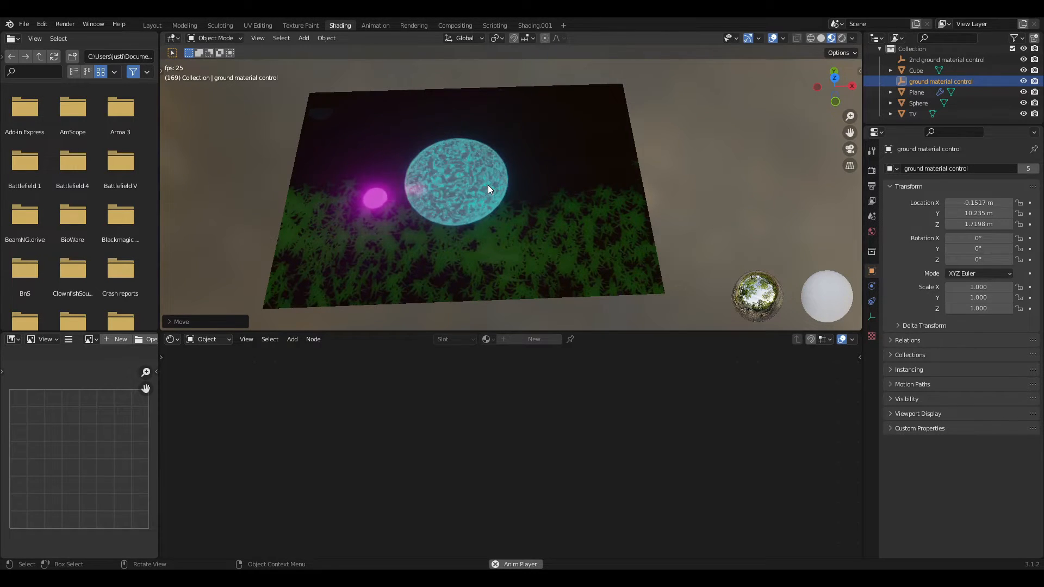
scroll(689, 172, up, 4)
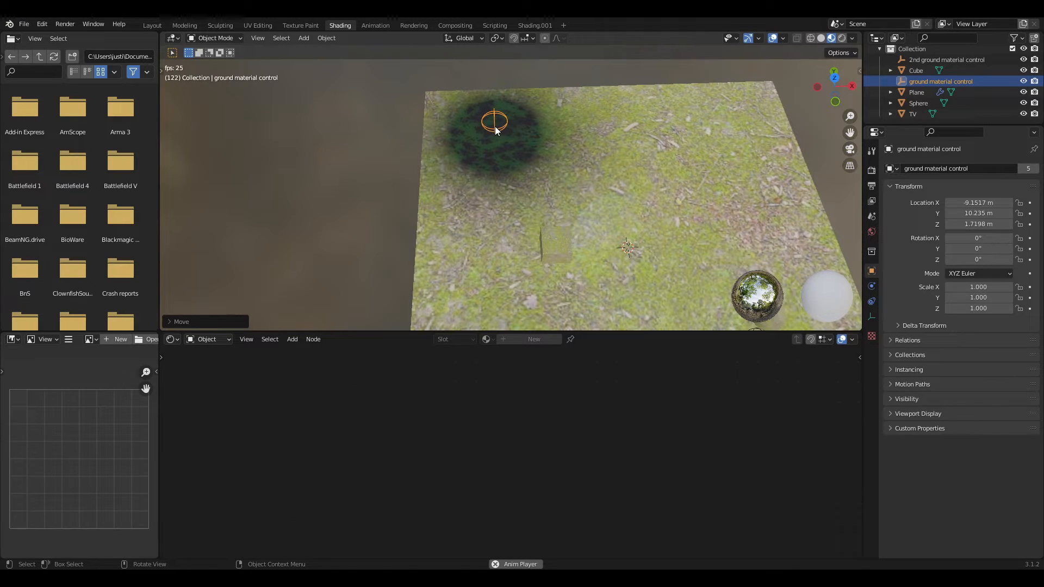
Slide the "ground material control" Empty over the video area along the global X and Y axes, leaving it at about X -8.78 m, Y 10.24 m.
key(g)
key(x)
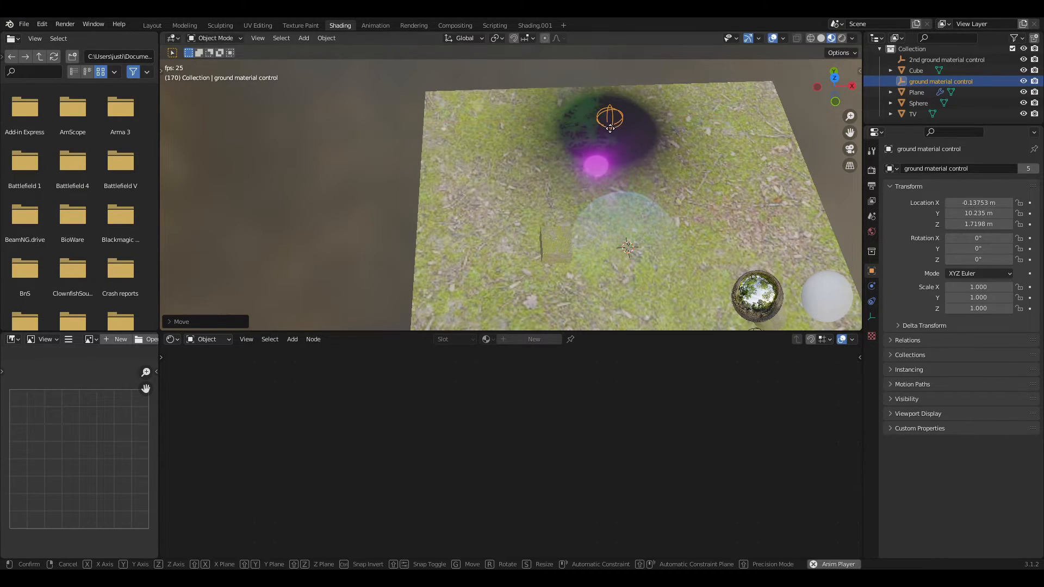
key(g)
key(y)
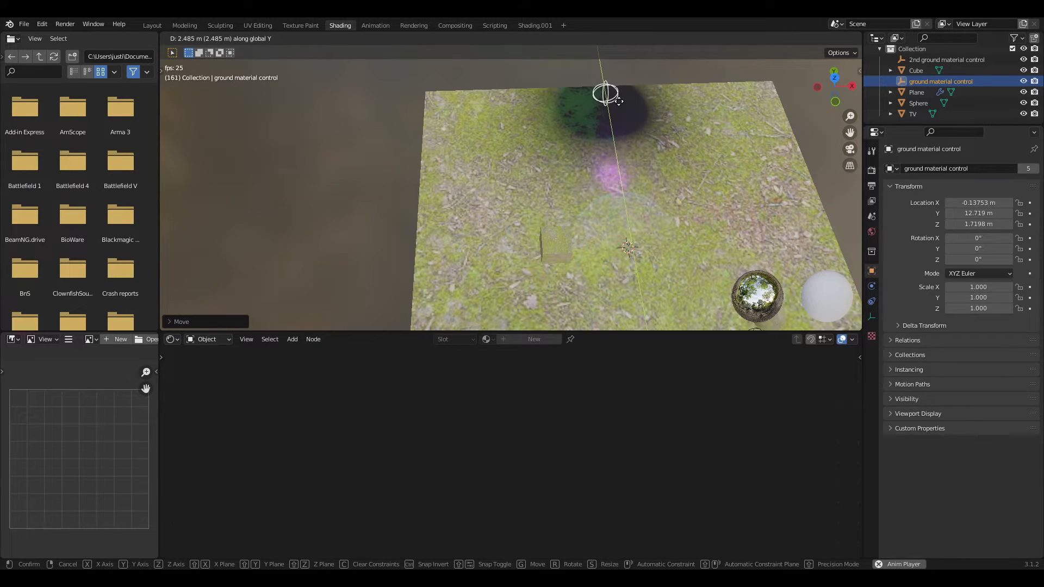
key(x)
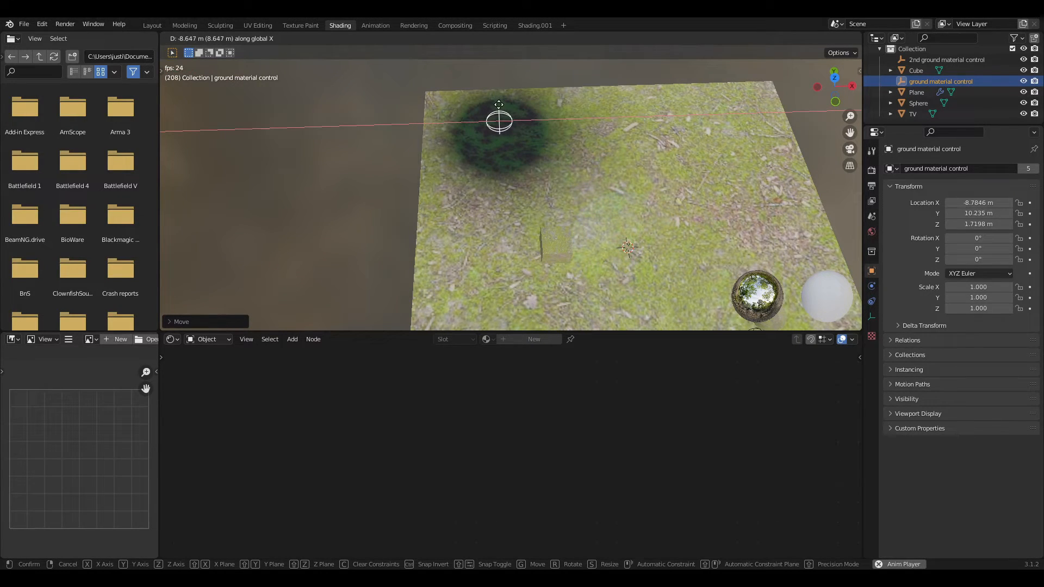
click(498, 105)
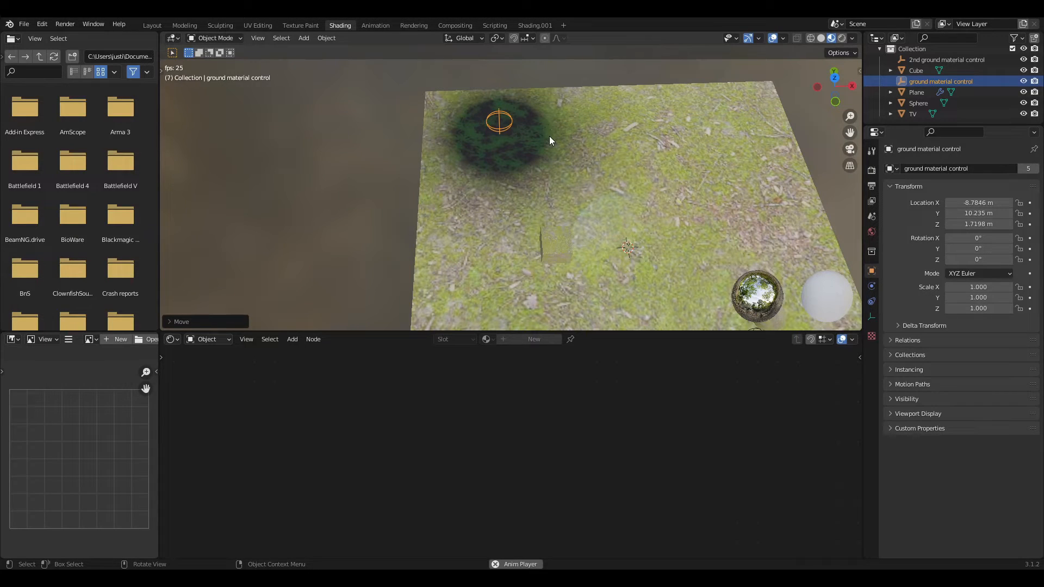
Select the plane and examine how the Ground Image and Video node frames feed the Image Mixer.
click(549, 141)
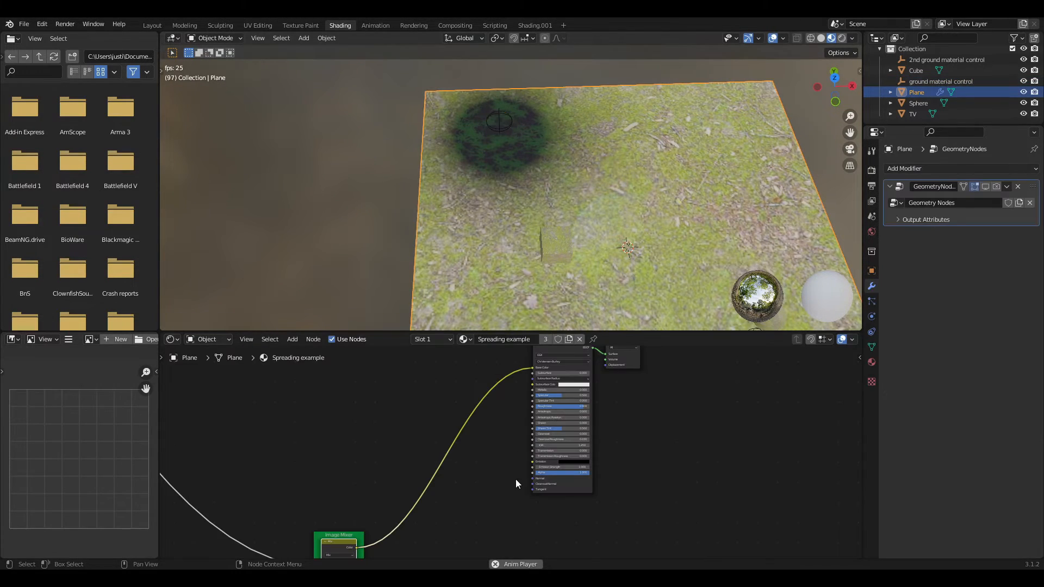
middle_drag(485, 491, 609, 358)
middle_drag(493, 517, 636, 366)
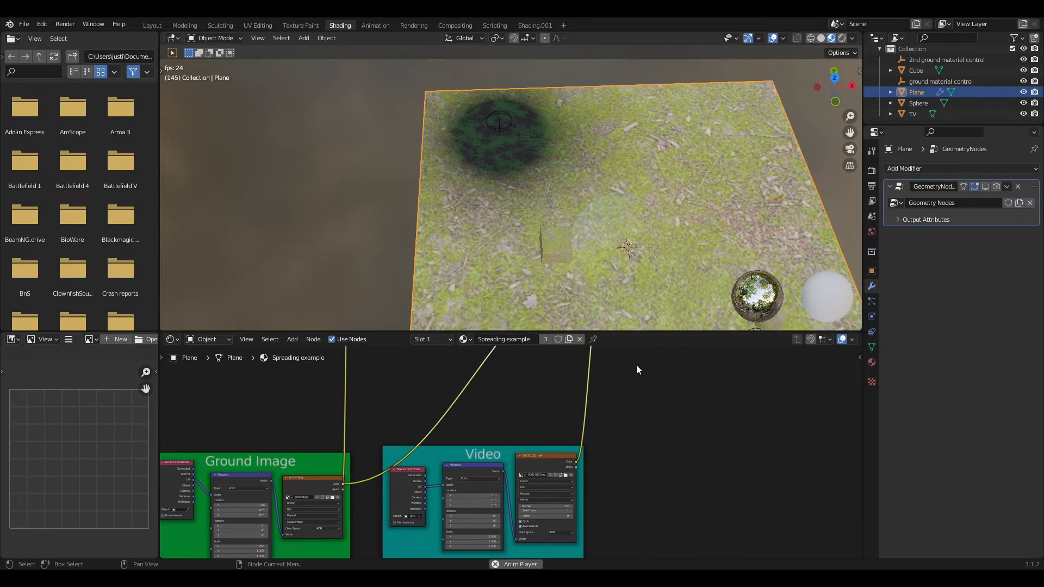
scroll(624, 438, up, 2)
middle_drag(627, 436, 728, 373)
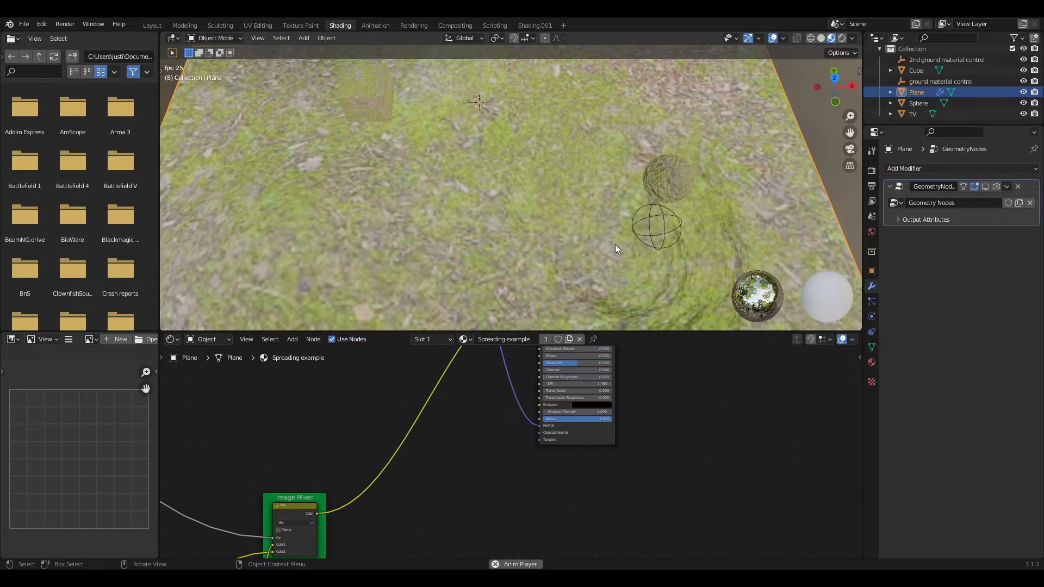
Try moving the "2nd ground material control" Empty across the plane to see how the bumpy area follows it.
middle_drag(614, 243, 521, 192)
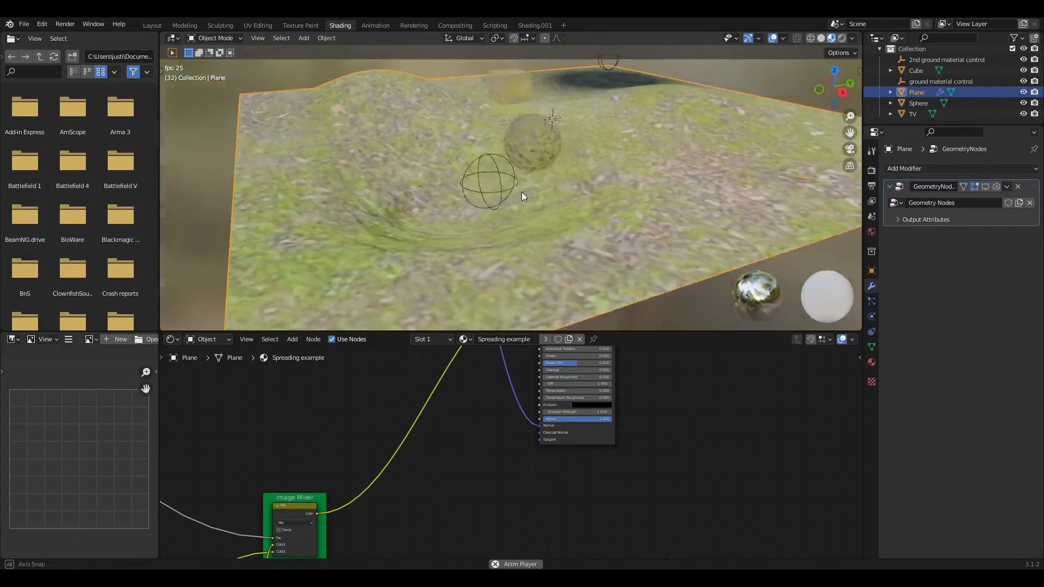
scroll(473, 199, up, 4)
middle_drag(356, 221, 400, 224)
shift+middle_drag(528, 189, 560, 198)
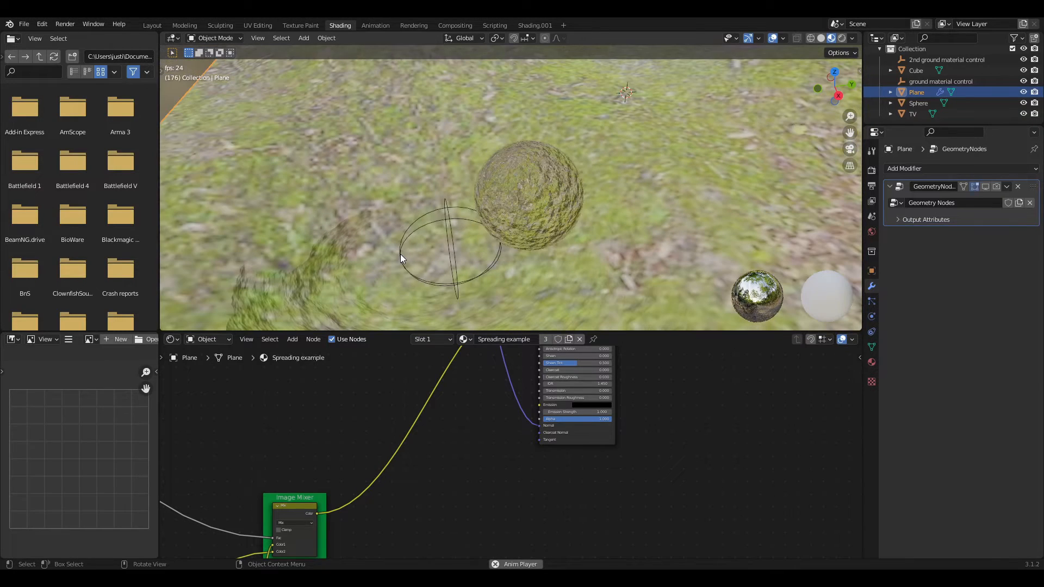
middle_drag(400, 254, 475, 220)
click(497, 214)
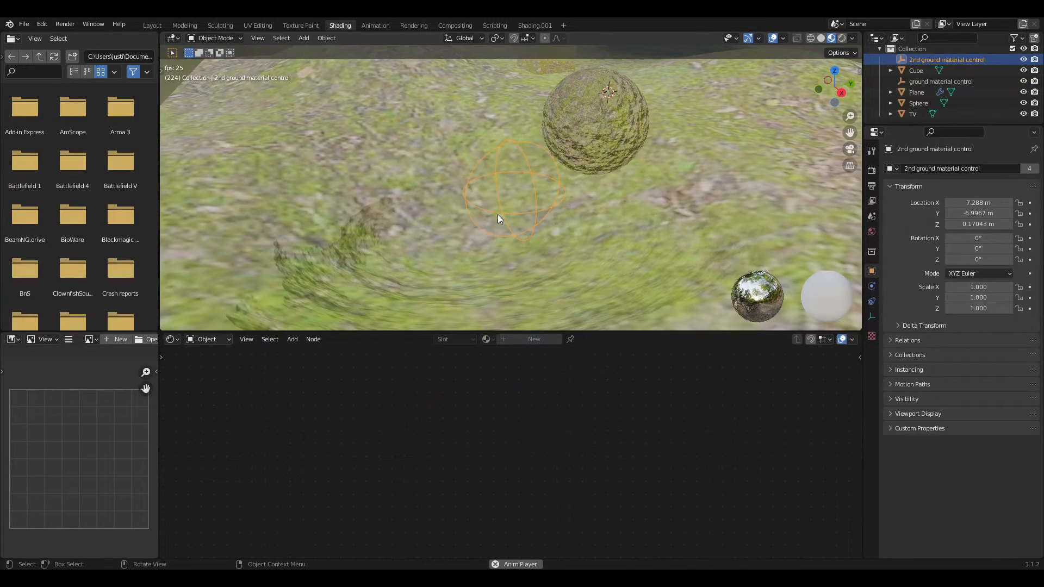
key(g)
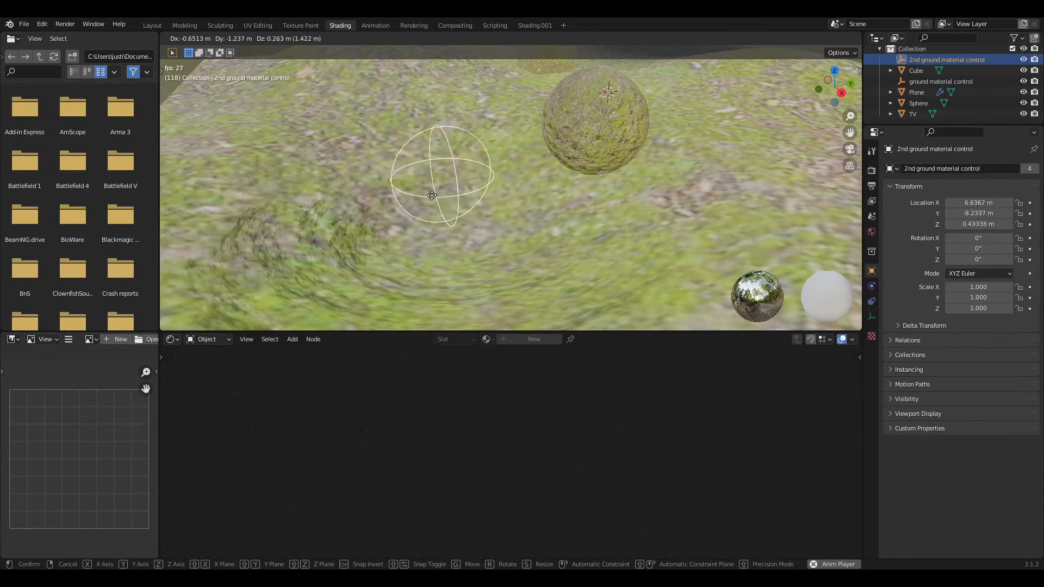
right_click(432, 195)
Select the plane and examine the Noise Texture, Mix, ColorRamp and Bump nodes in the "Bump Based on controller 2" frame.
click(356, 246)
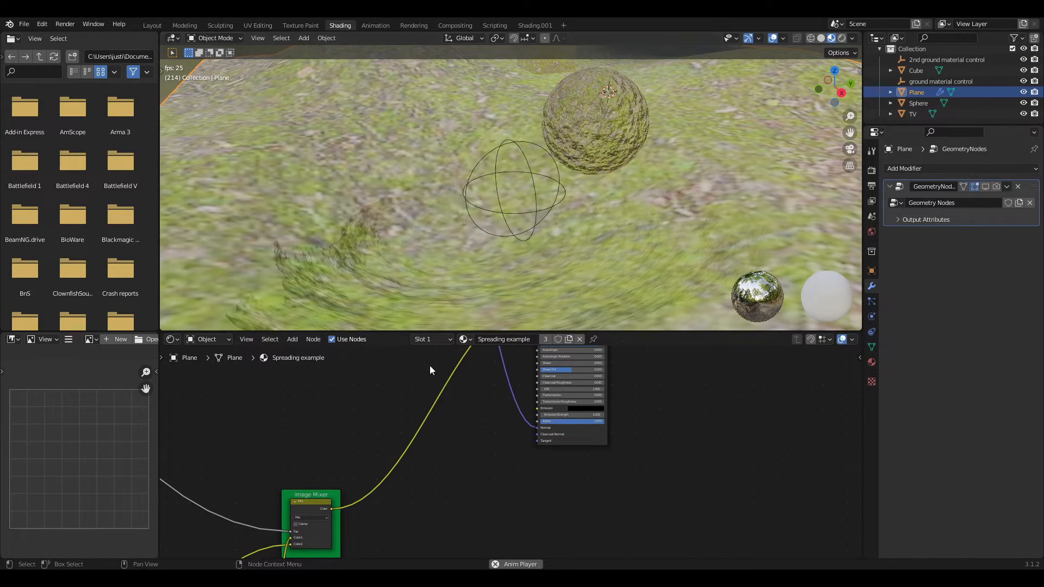
scroll(429, 365, down, 5)
middle_drag(414, 401, 453, 477)
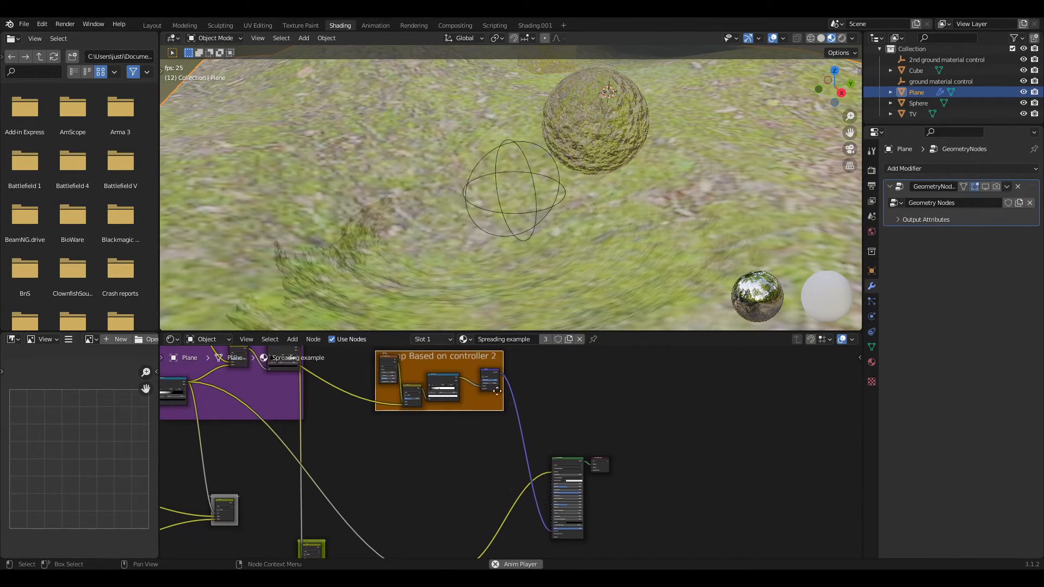
scroll(460, 398, up, 8)
middle_drag(456, 397, 517, 510)
scroll(474, 463, up, 3)
scroll(474, 462, up, 2)
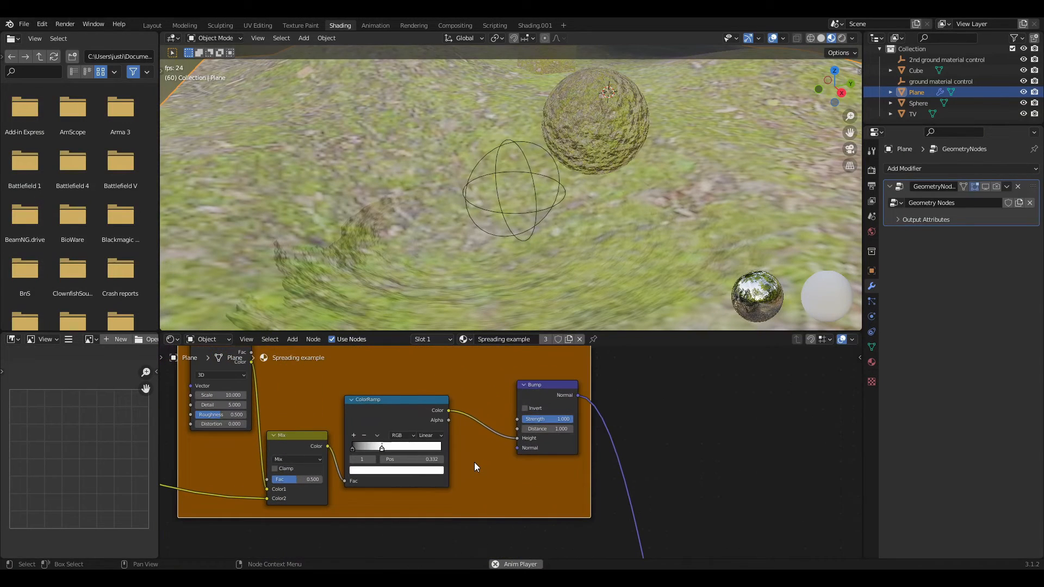
middle_drag(474, 462, 553, 493)
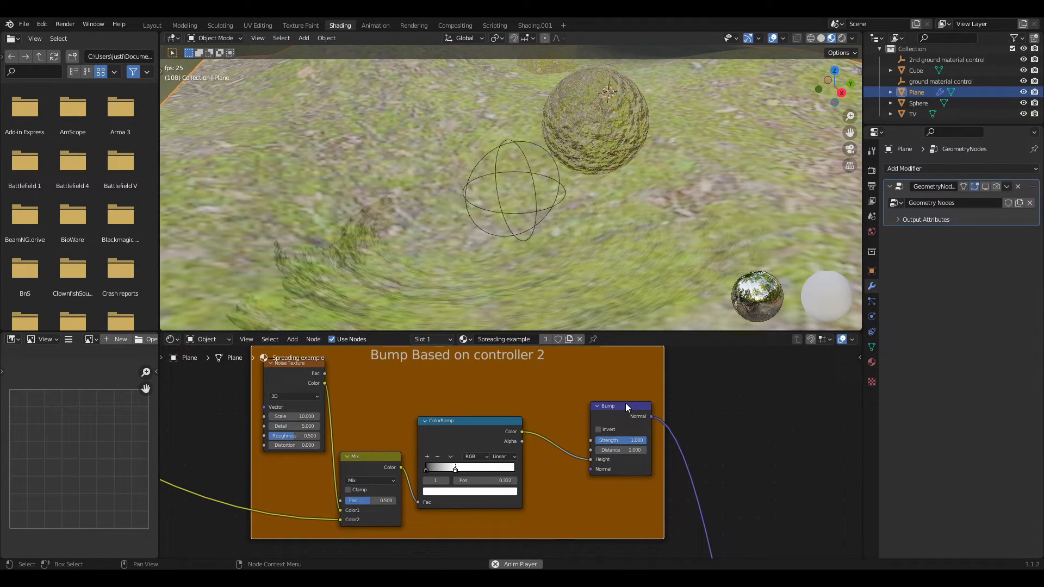
Follow the Bump node's Normal output down to the Normal input of the Principled BSDF.
scroll(636, 435, down, 4)
middle_drag(685, 523, 657, 441)
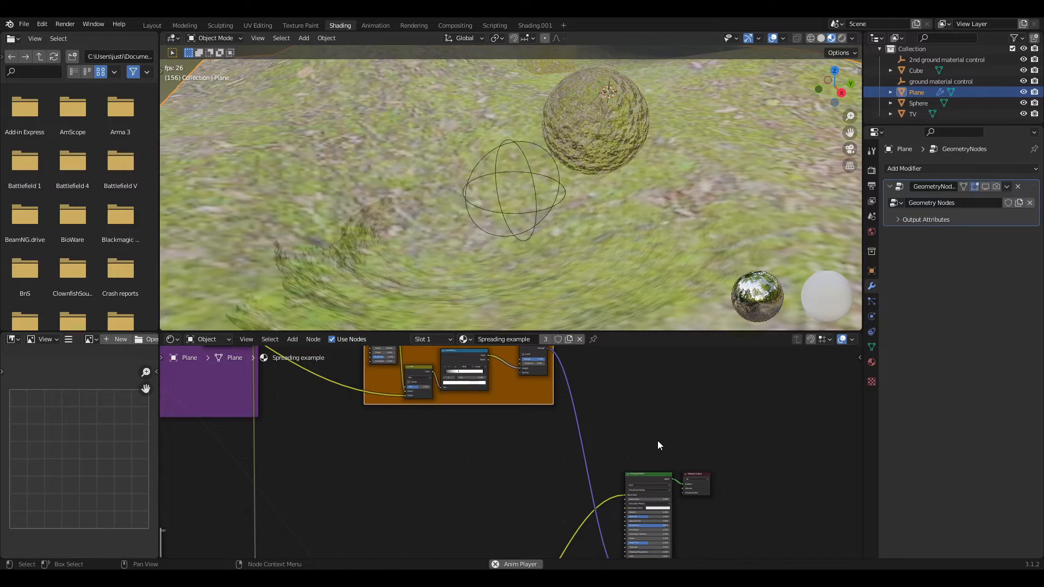
middle_drag(736, 485, 658, 419)
scroll(615, 467, up, 2)
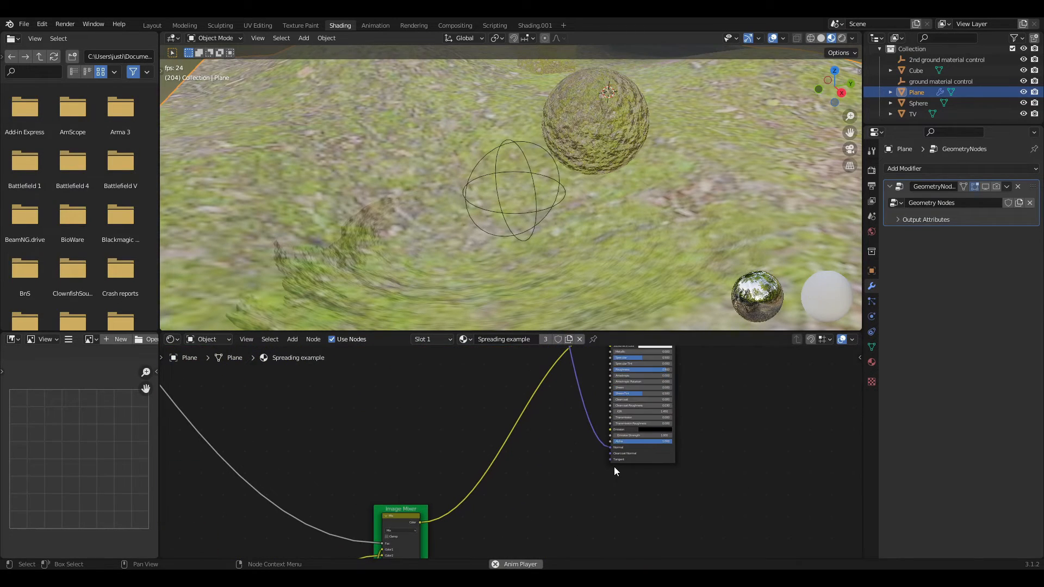
scroll(615, 466, up, 2)
scroll(667, 446, down, 6)
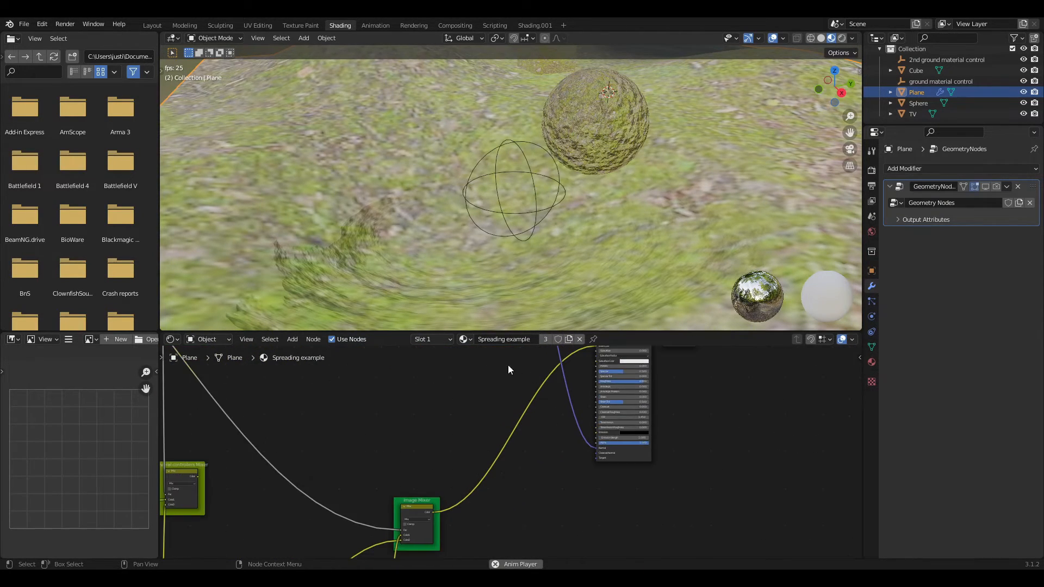
Trace the second controller's gradient from the "Several Controllers" frame into the Mix node of the bump frame.
scroll(367, 451, up, 2)
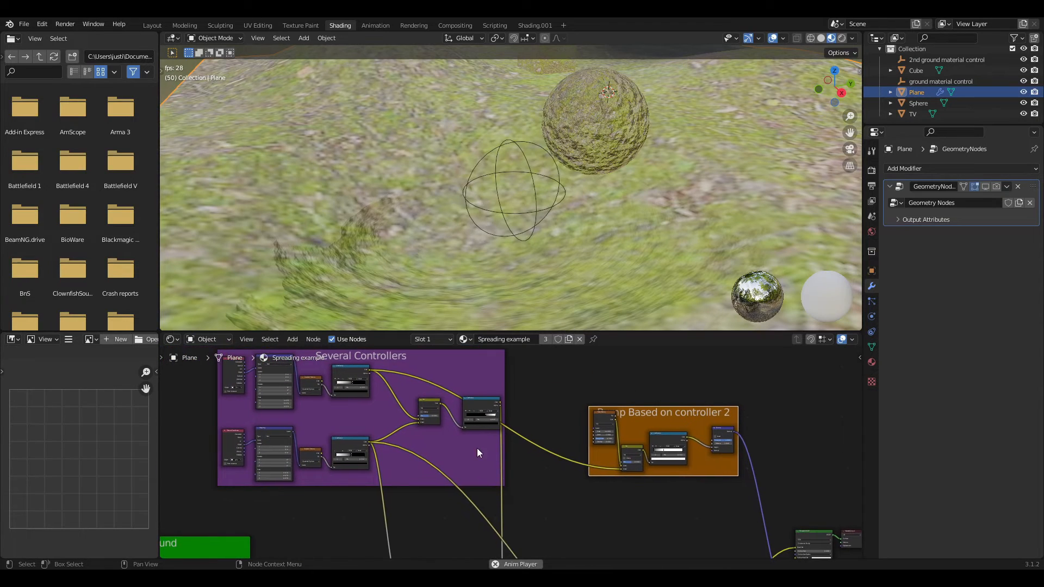
scroll(469, 445, up, 2)
middle_drag(468, 449, 477, 490)
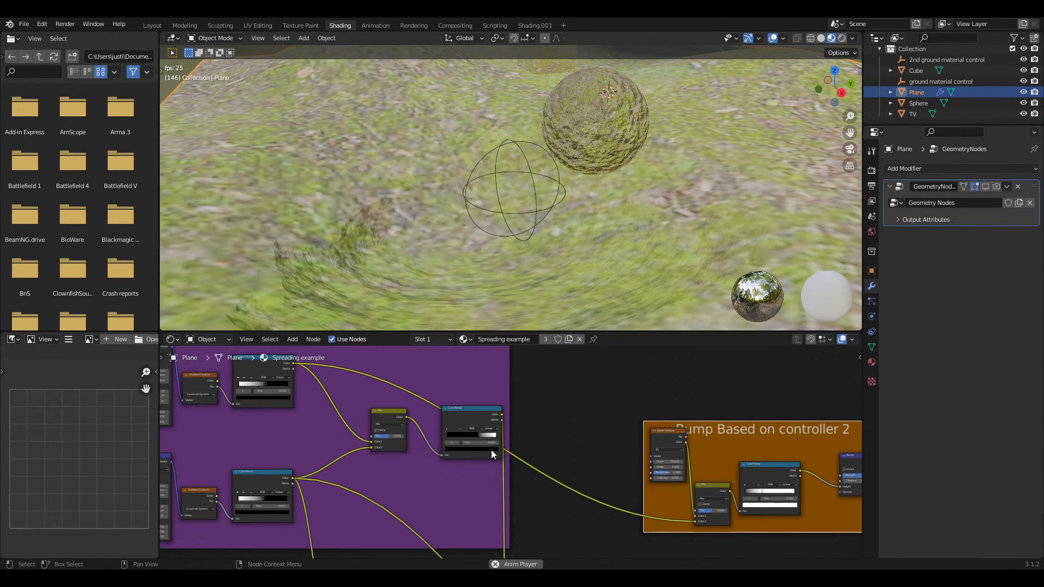
middle_drag(380, 402, 664, 436)
scroll(454, 401, up, 1)
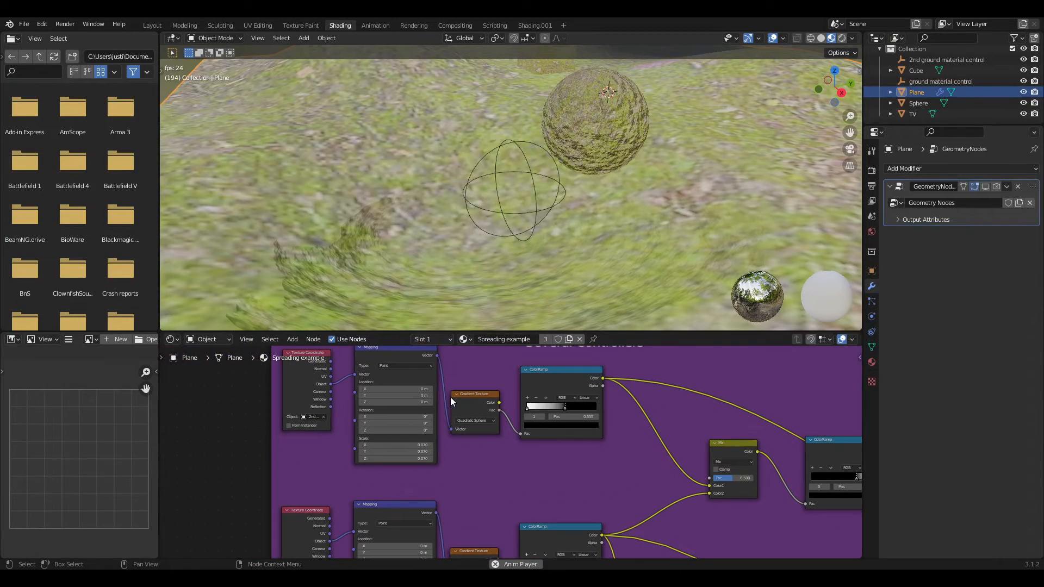
scroll(454, 401, down, 2)
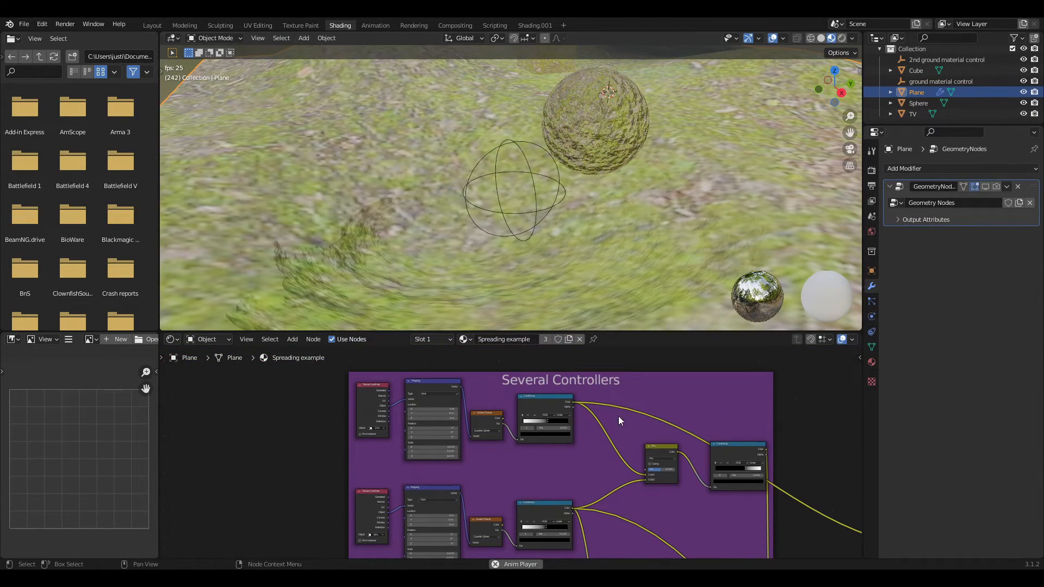
middle_drag(776, 524, 405, 434)
scroll(666, 478, up, 4)
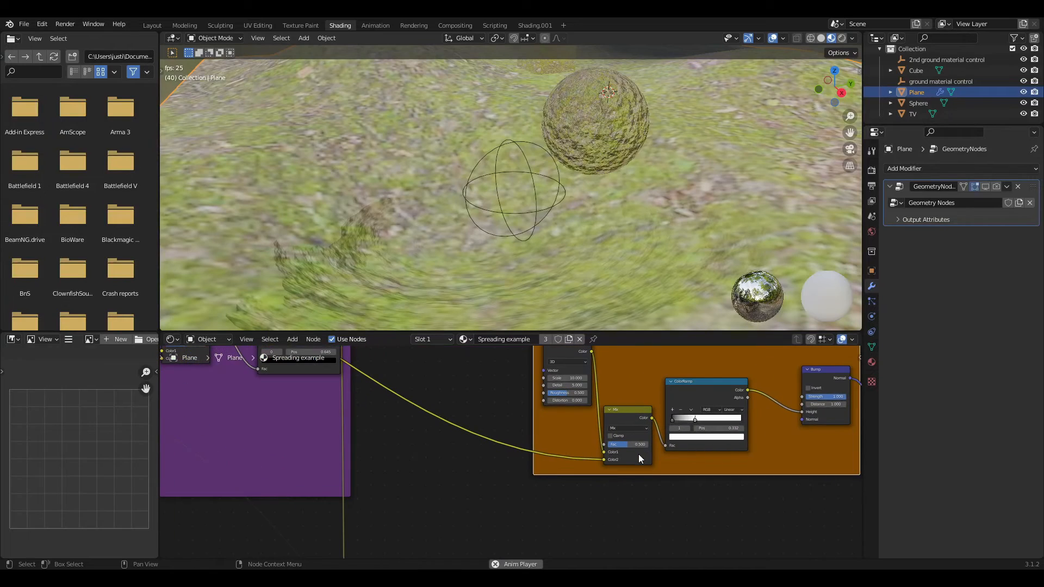
middle_drag(565, 401, 531, 433)
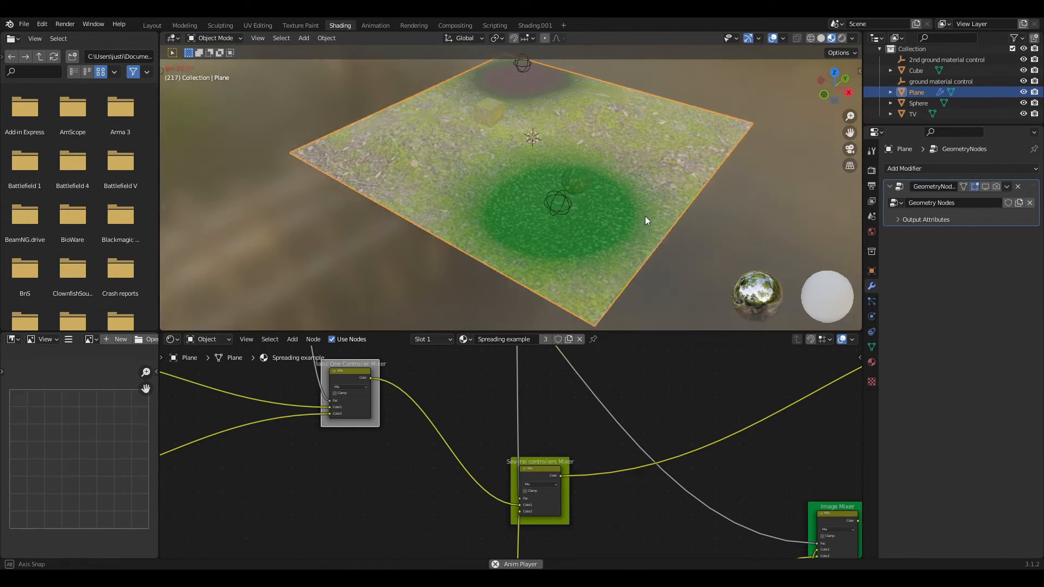
Examine the coloured patches on the plane and how the ground frames feed the one-controller, several-controllers and image mixers.
middle_drag(644, 217, 562, 219)
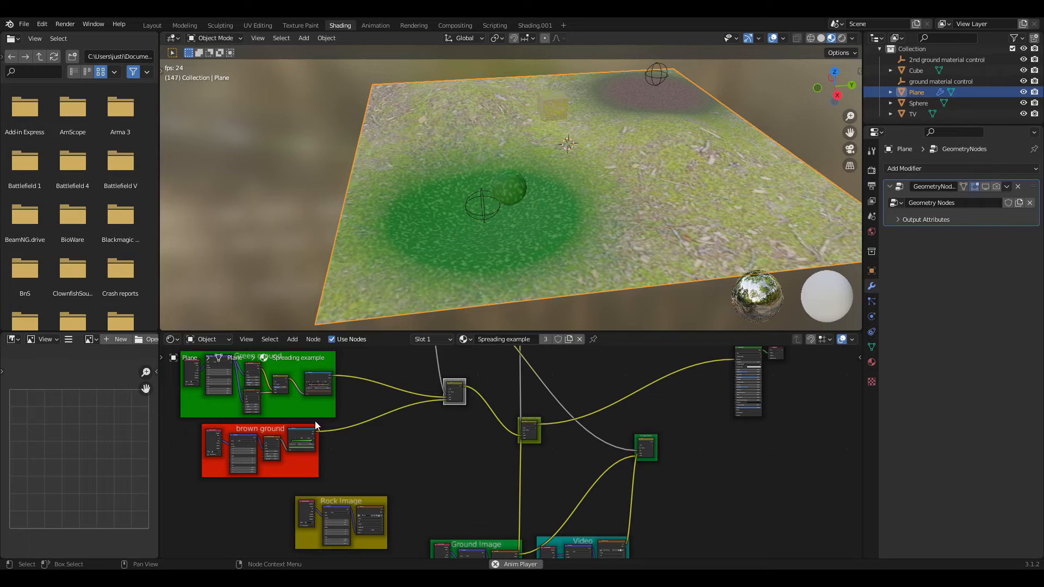
middle_drag(461, 462, 460, 408)
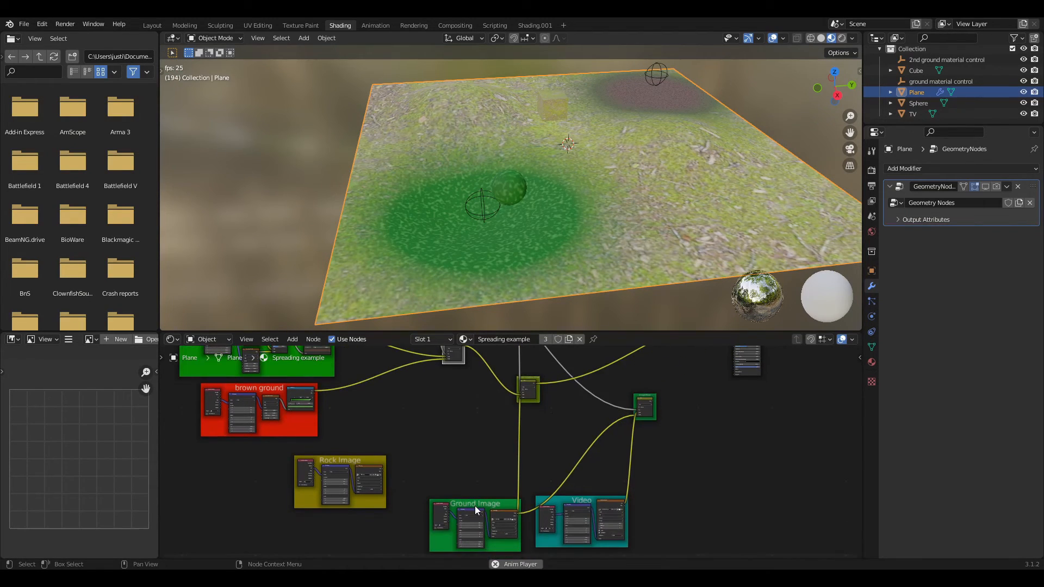
middle_drag(494, 438, 447, 495)
scroll(496, 436, up, 4)
scroll(402, 382, up, 3)
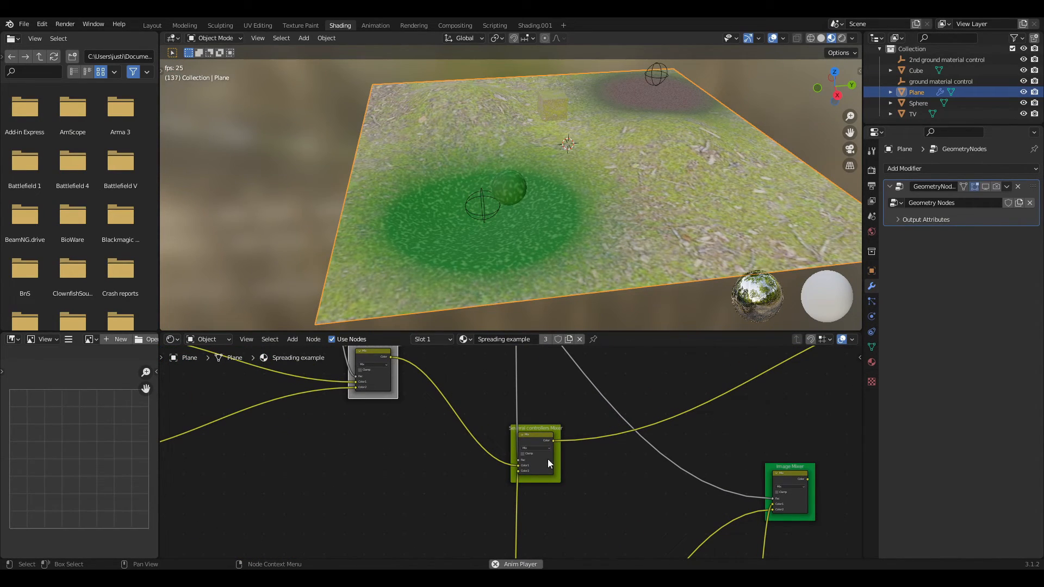
scroll(546, 471, down, 3)
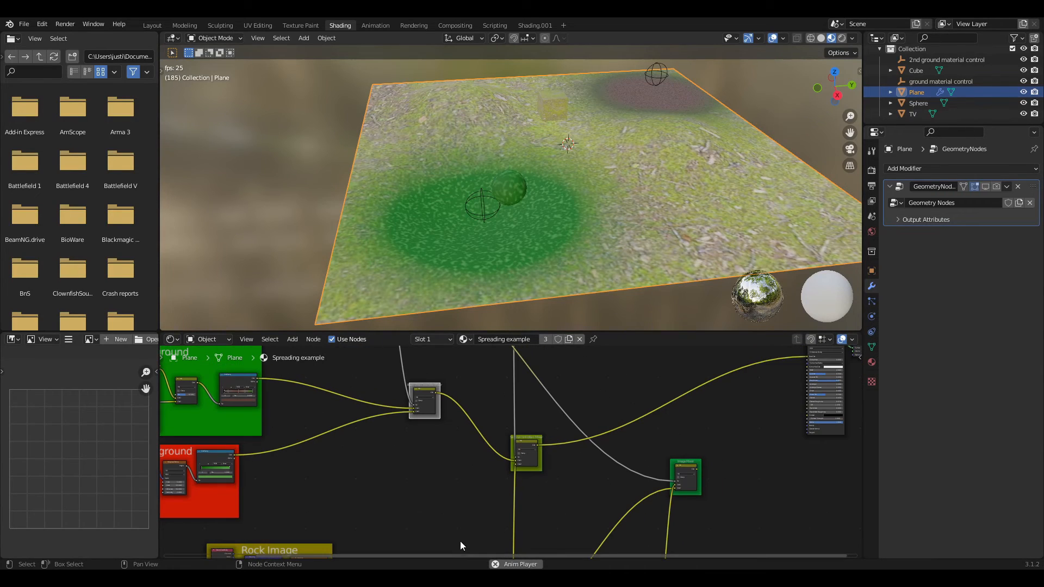
scroll(460, 541, up, 1)
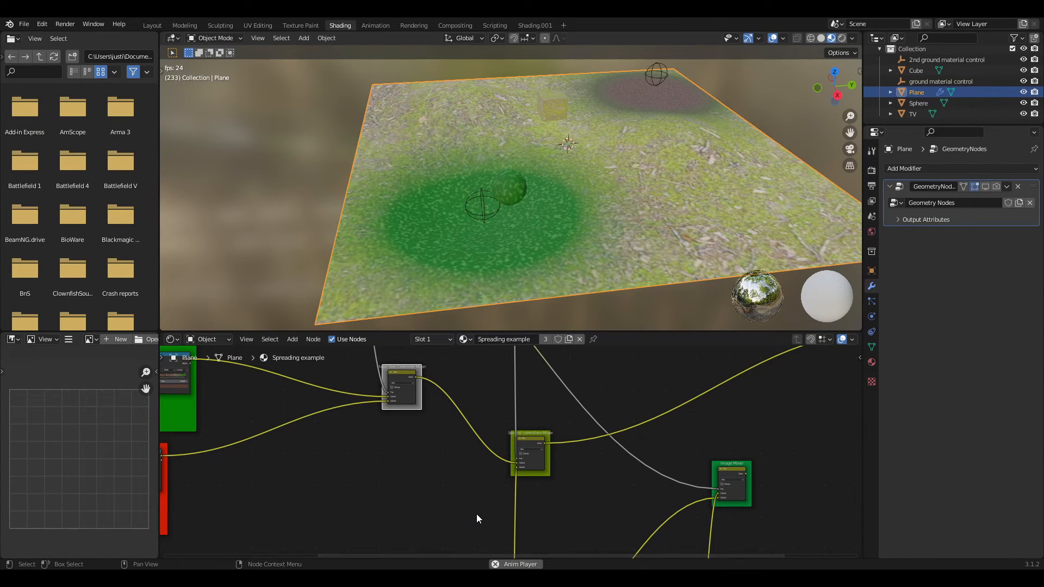
scroll(476, 514, down, 2)
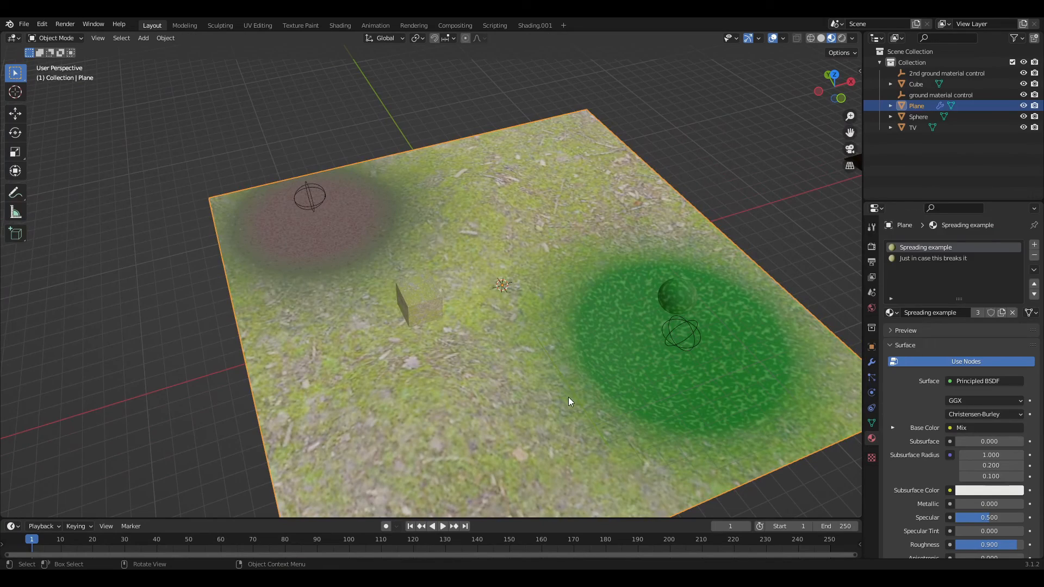
Try moving the "ground material control" and "2nd ground material control" Empties over the plane, and reselect the plane.
middle_drag(571, 400, 519, 373)
click(425, 234)
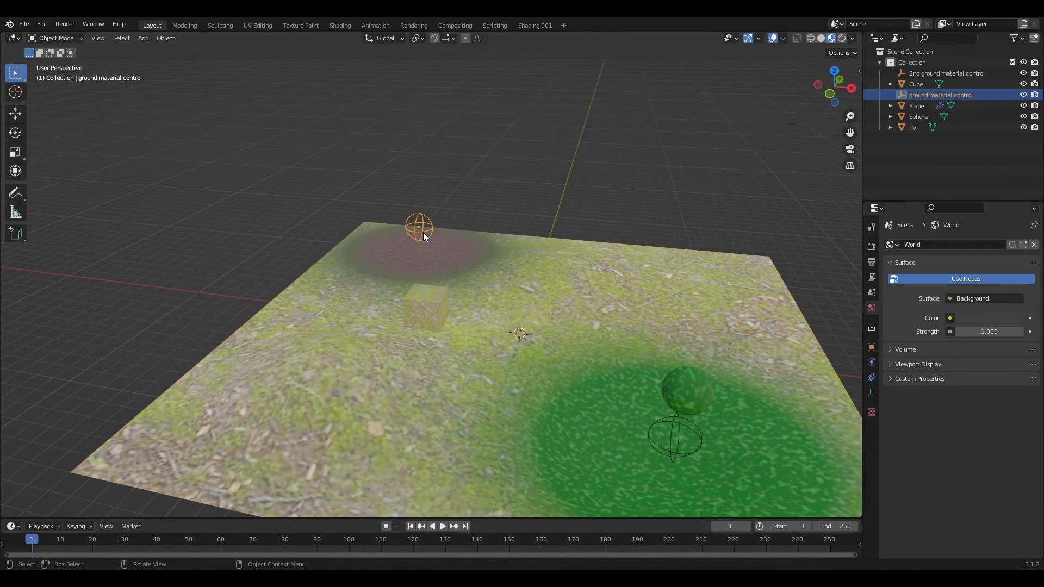
key(g)
right_click(473, 256)
click(682, 434)
key(g)
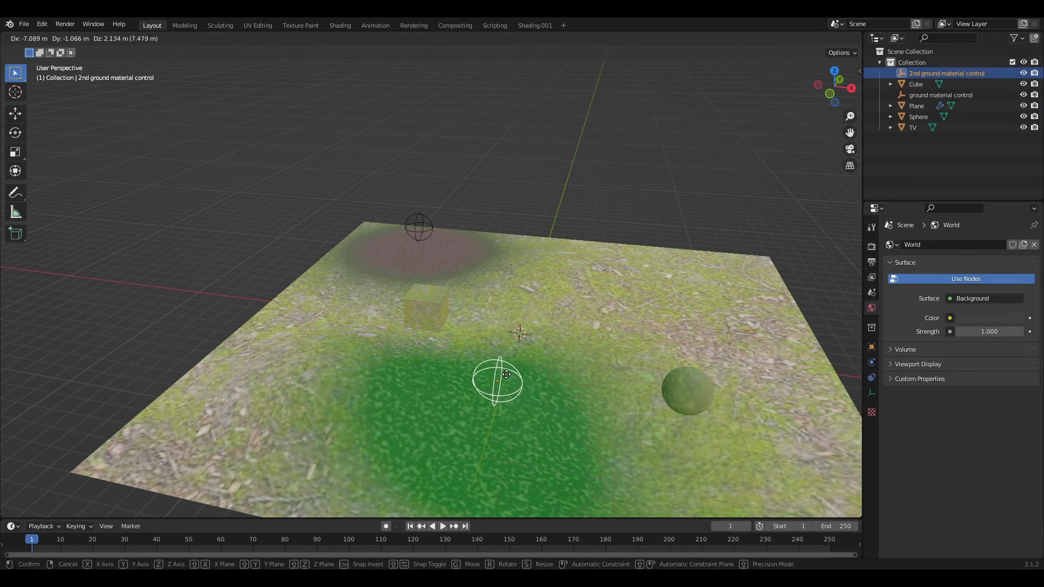
right_click(514, 371)
click(514, 371)
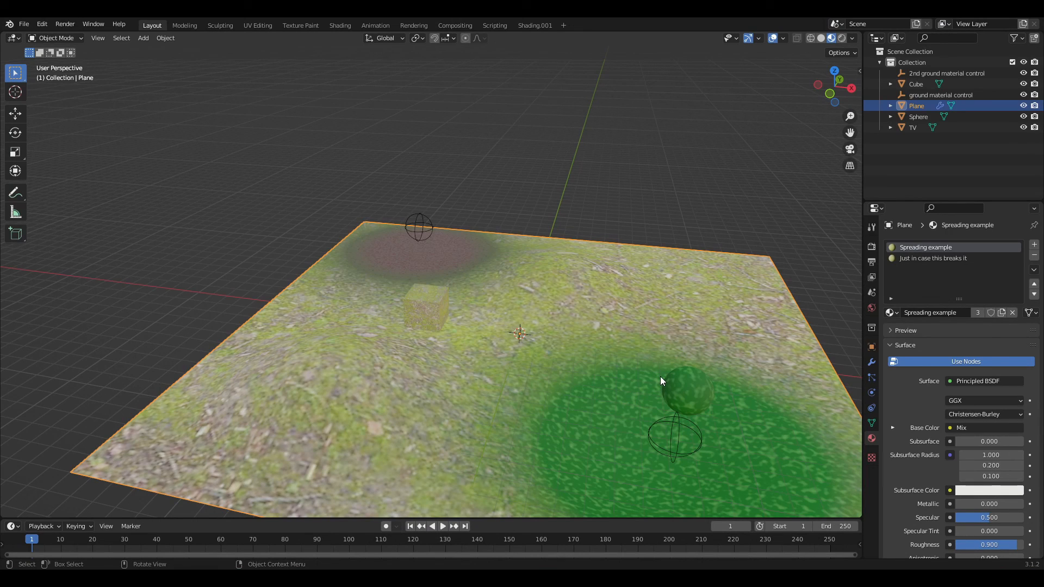
scroll(660, 376, down, 4)
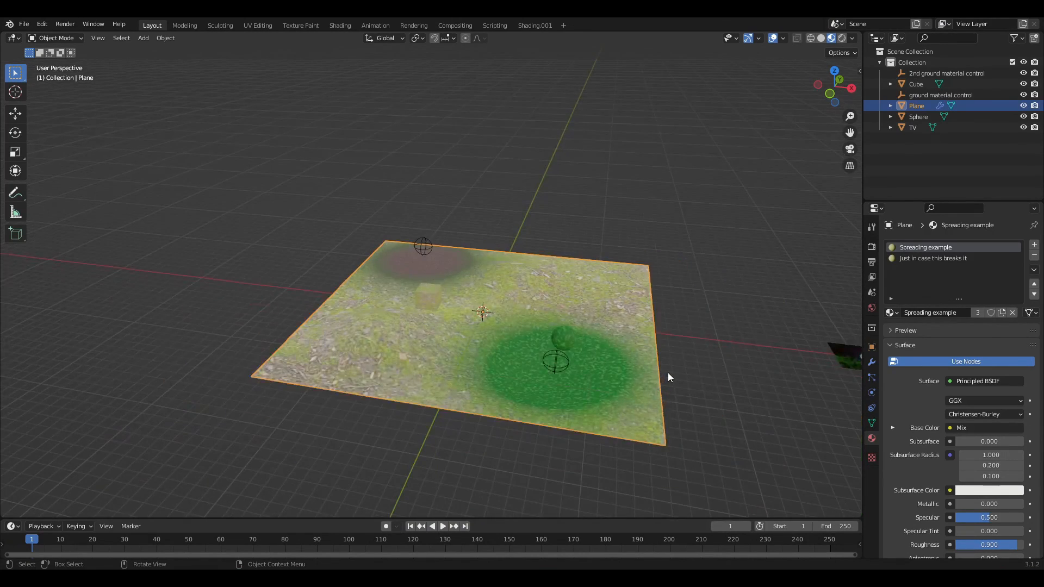